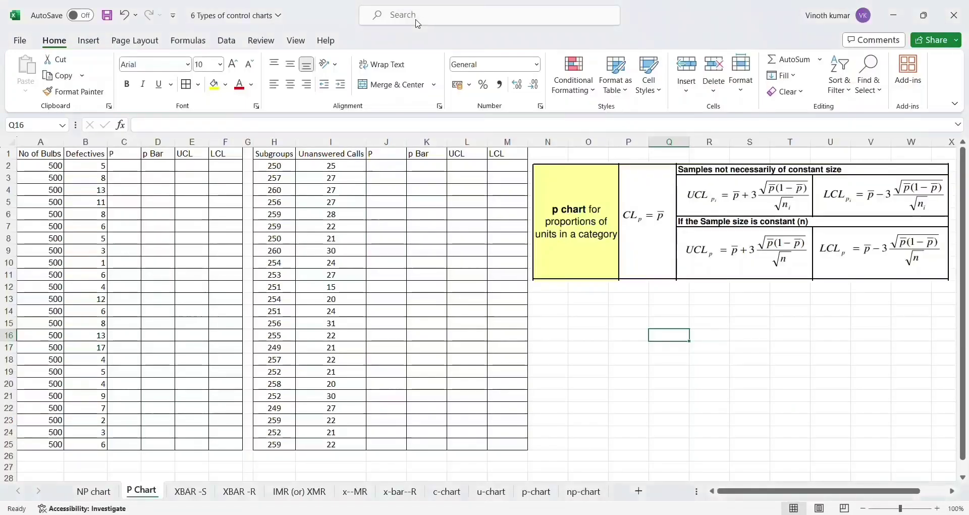
- Calculate the first sample's defective proportion in C2 with the formula =B2/A2
click(48, 167)
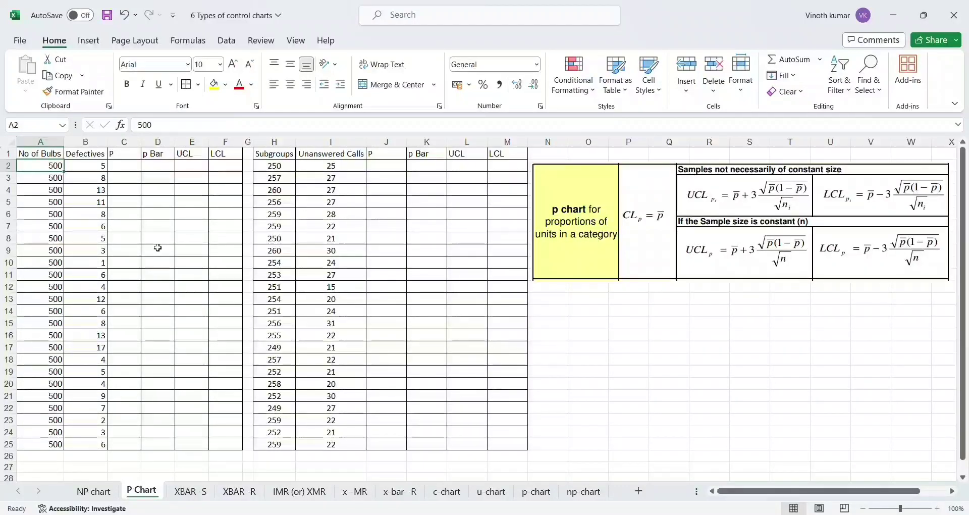
key(Right)
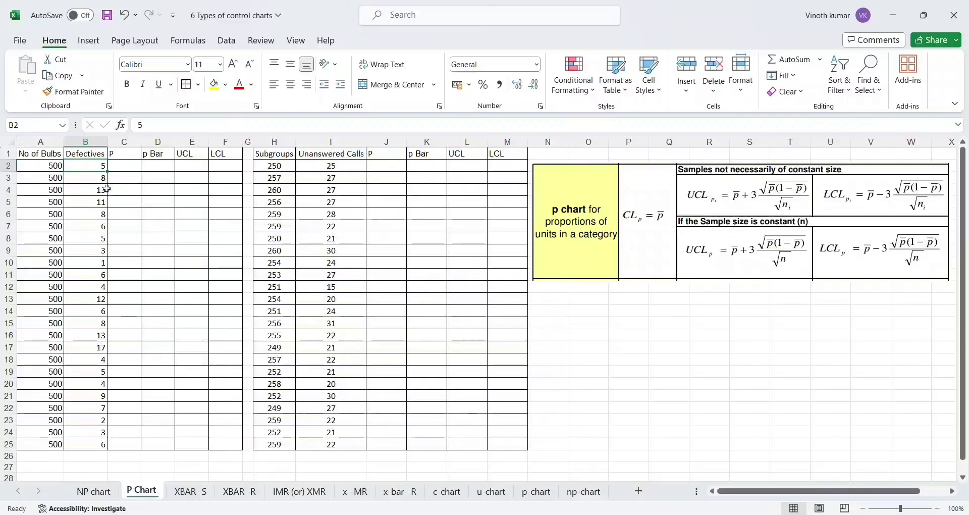
click(123, 165)
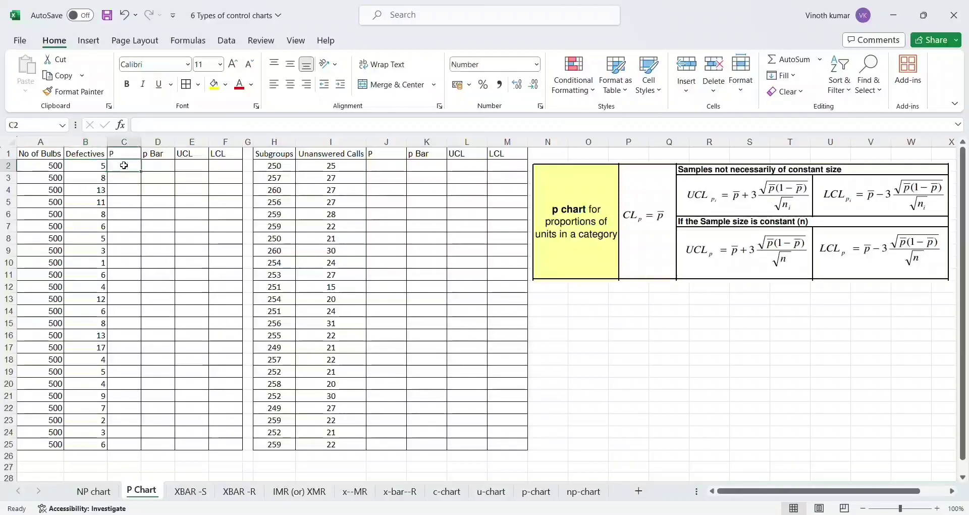
text(=)
key(Left)
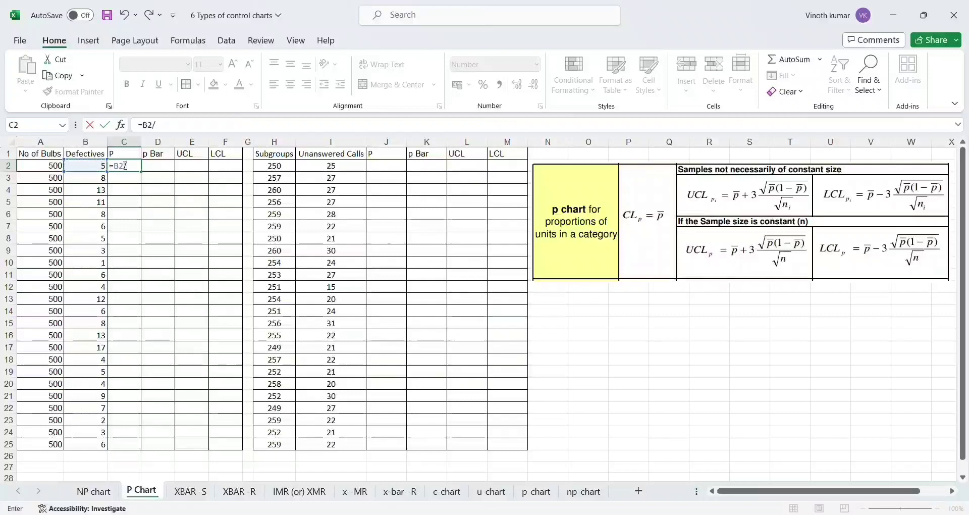
key(Left)
key(Left)
key(Return)
- Copy the proportion formula from C2 down the P column through C25
click(123, 165)
key(ctrl+c)
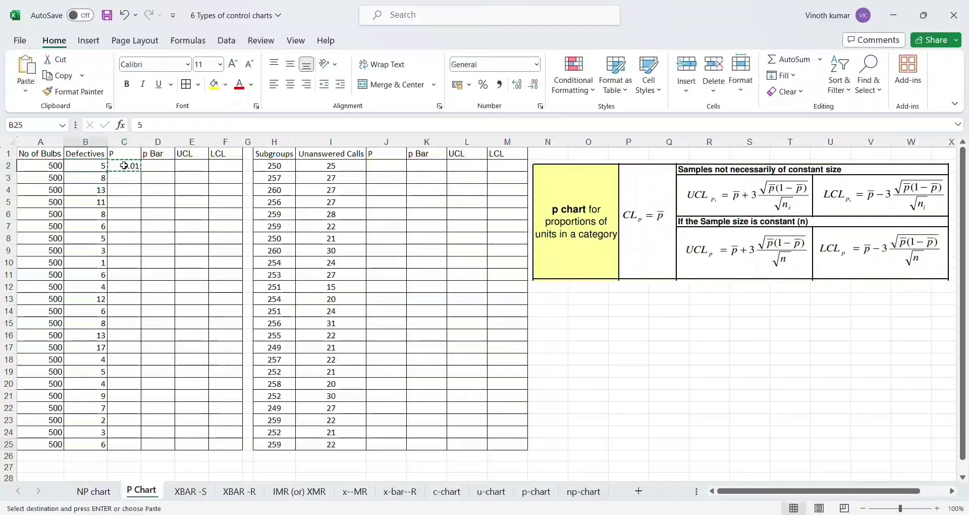
drag(124, 444, 123, 166)
key(ctrl+v)
click(124, 165)
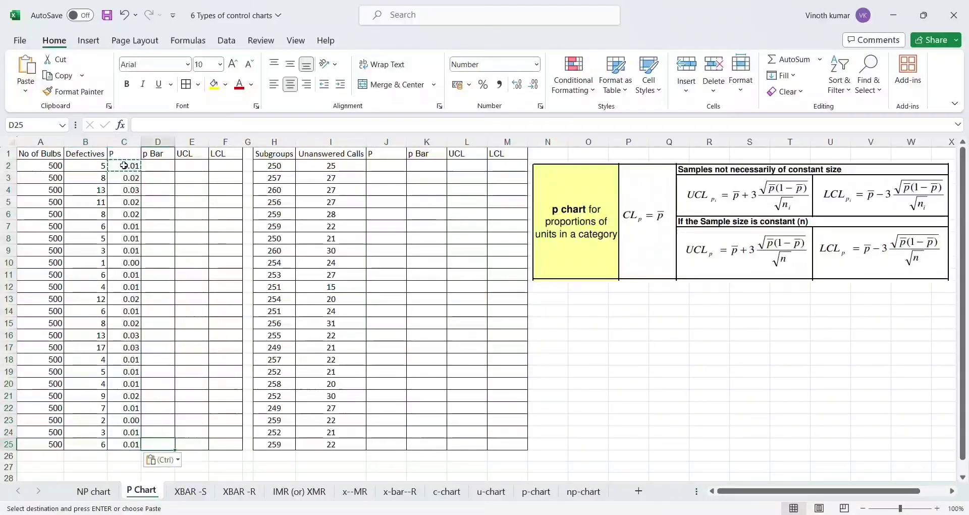
- Show the P values in C2:C25 with four decimal places
key(Up)
click(124, 165)
key(ctrl+shift+Down)
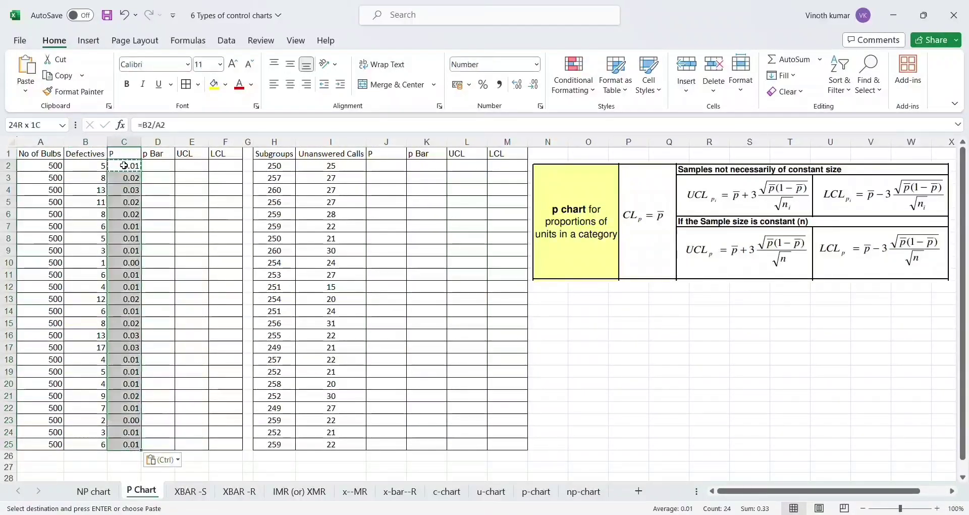
click(516, 85)
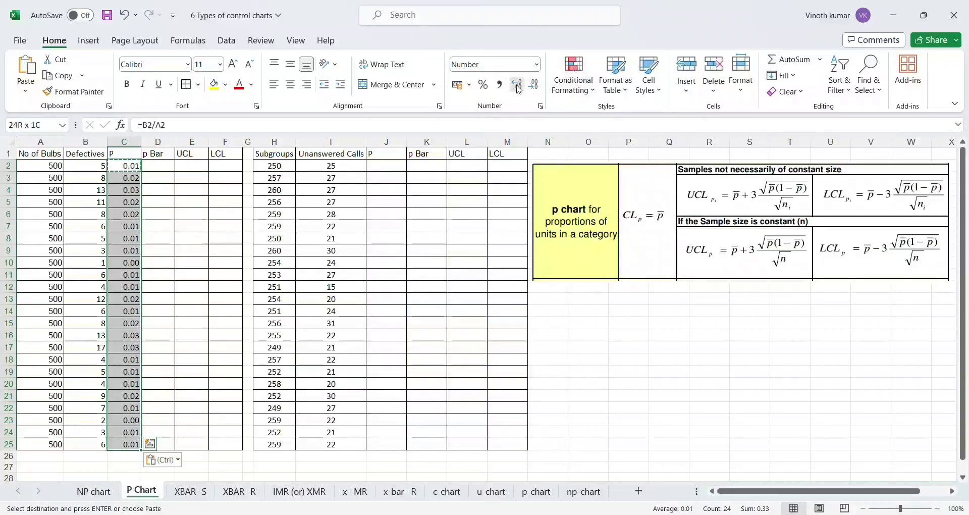
click(516, 84)
- Begin the p Bar formula in D2 with the SUM function
click(165, 169)
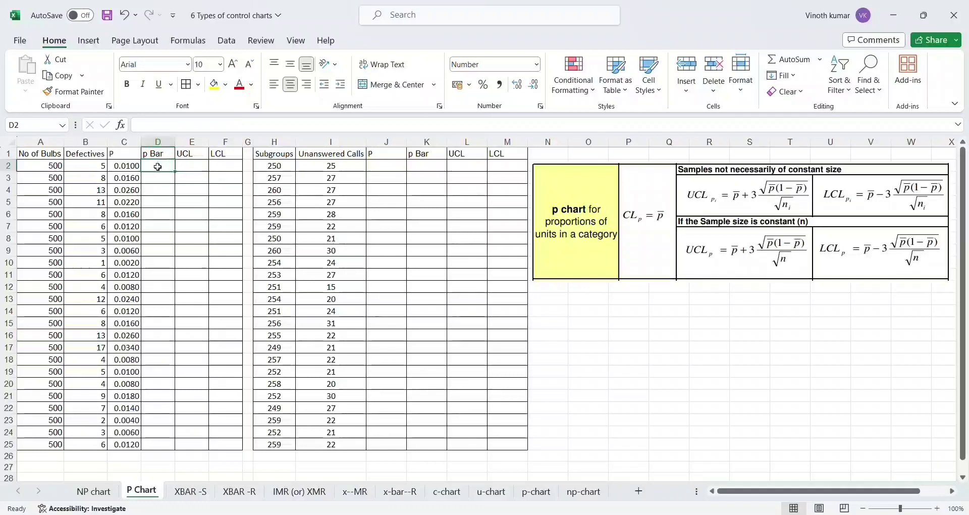
double_click(158, 167)
key(F2)
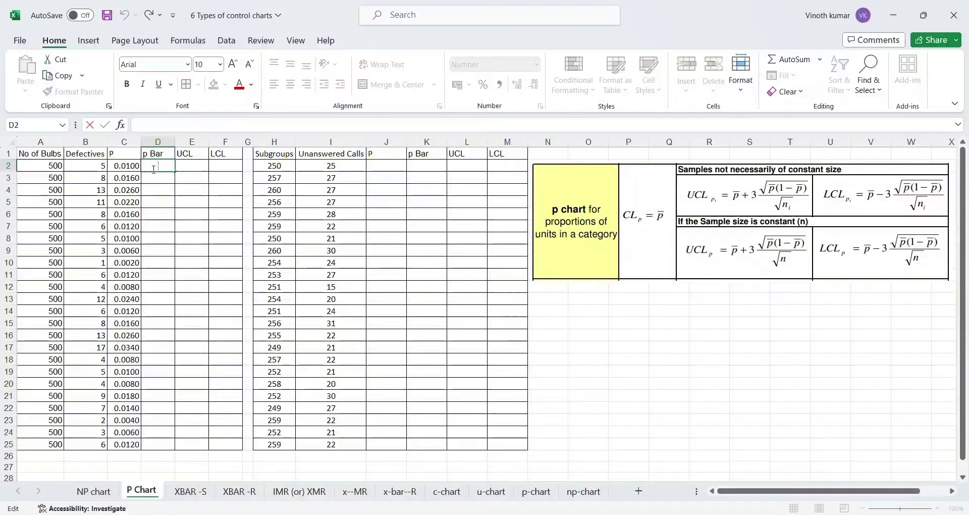
text(=)
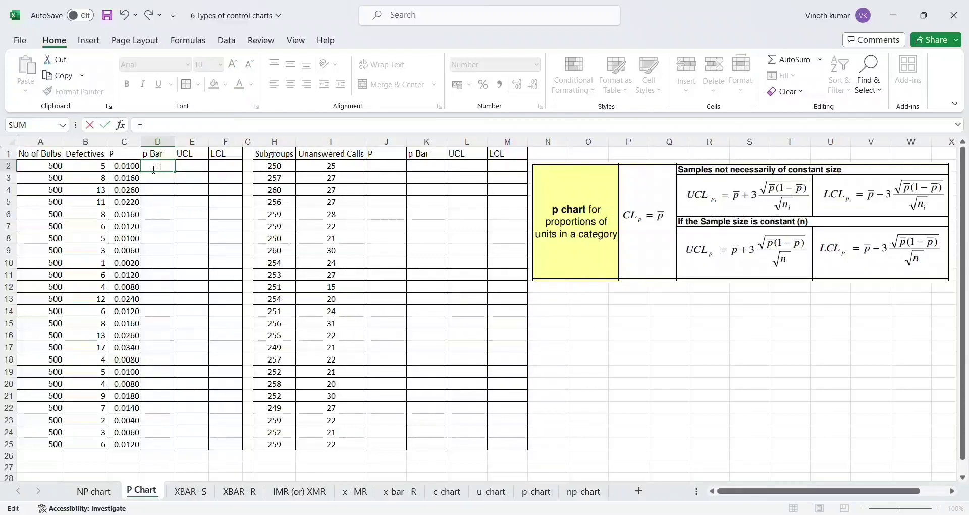
text(sum)
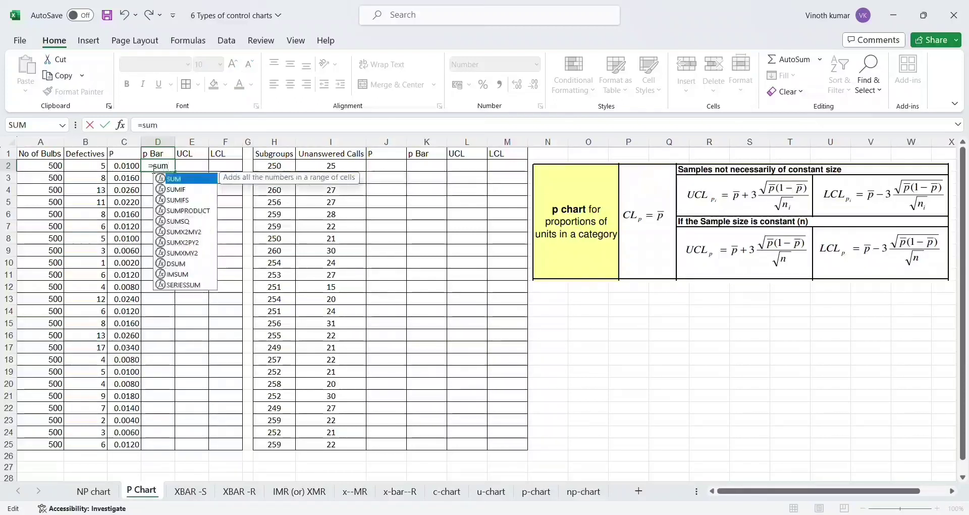
text(()
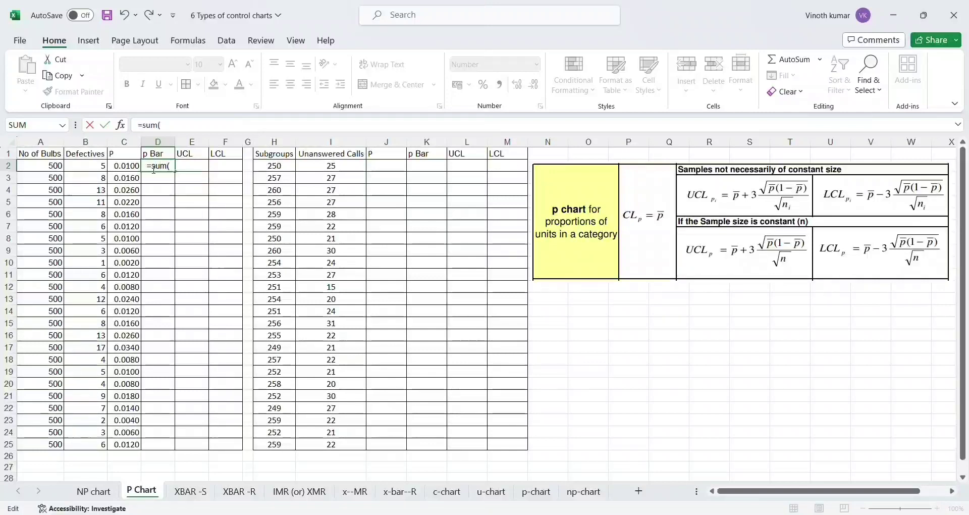
key(Return)
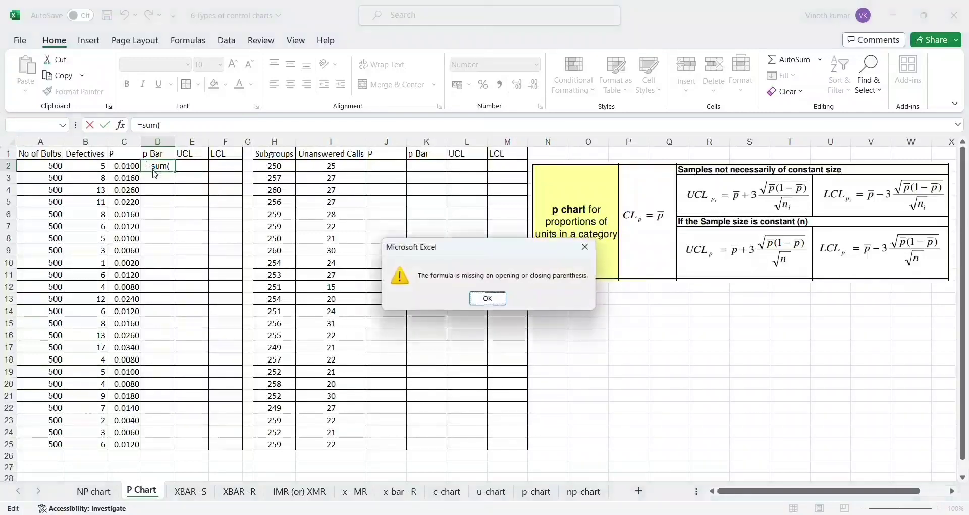
key(Return)
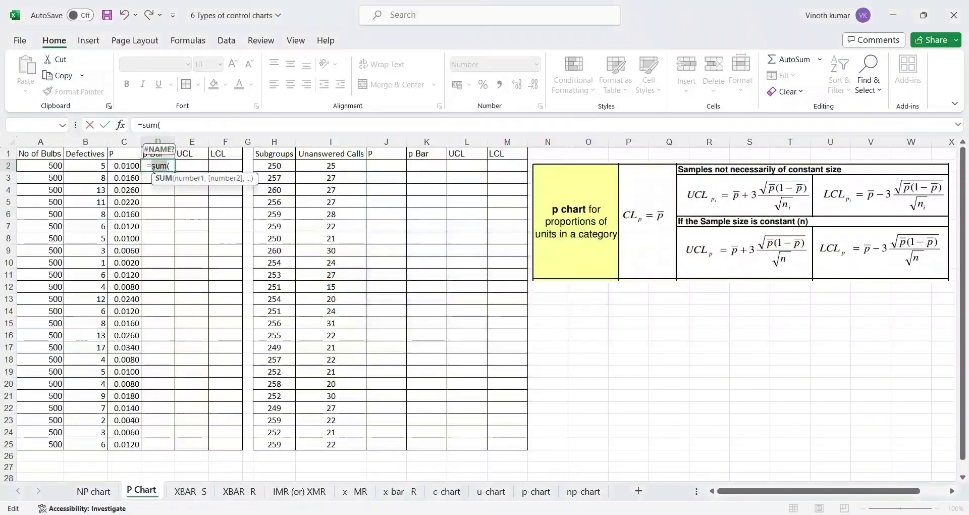
click(164, 178)
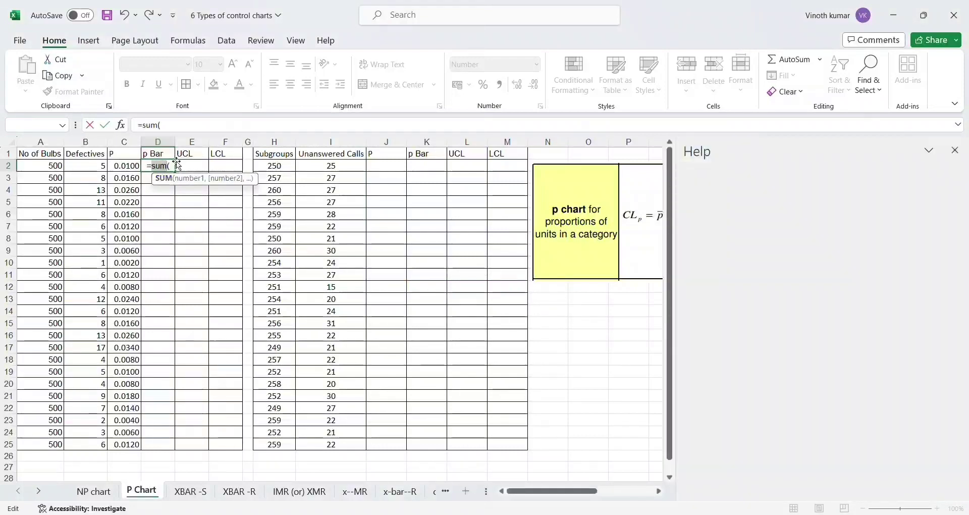
click(954, 151)
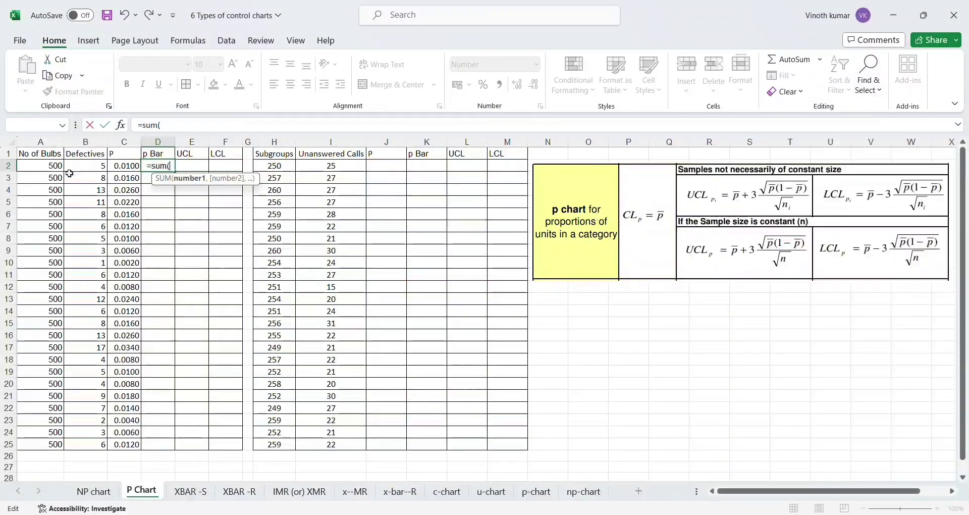
- Complete the p Bar formula in D2 as =SUM(C2:C25)/COUNT(C2:C25)
click(117, 164)
key(ctrl+shift+Down)
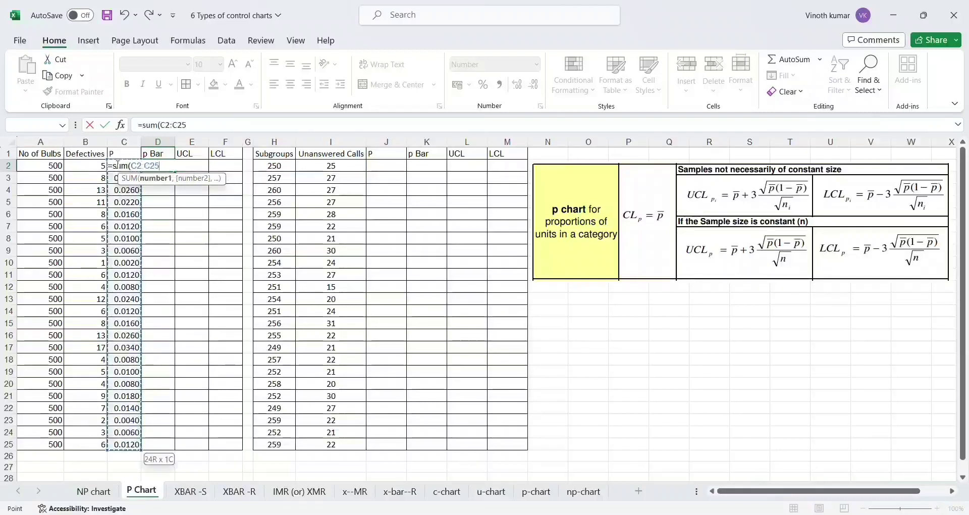
text()/)
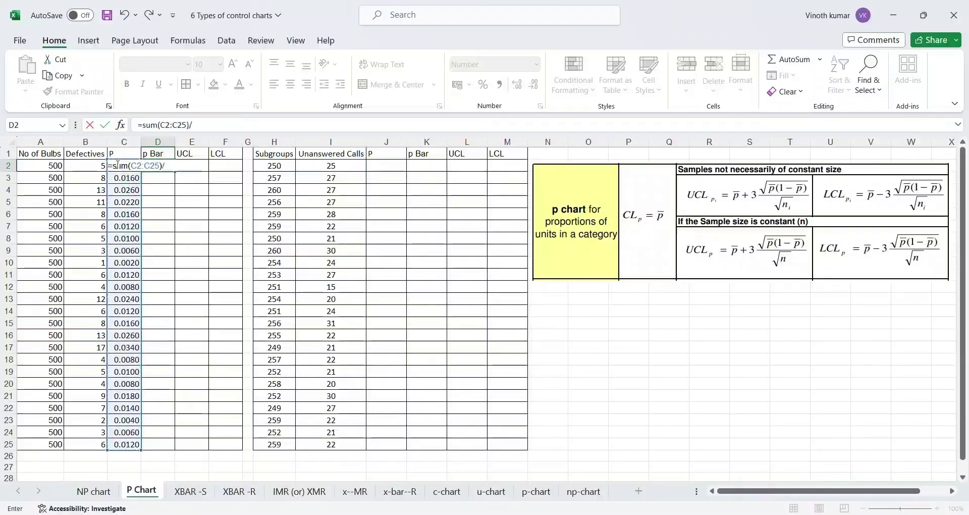
text(co)
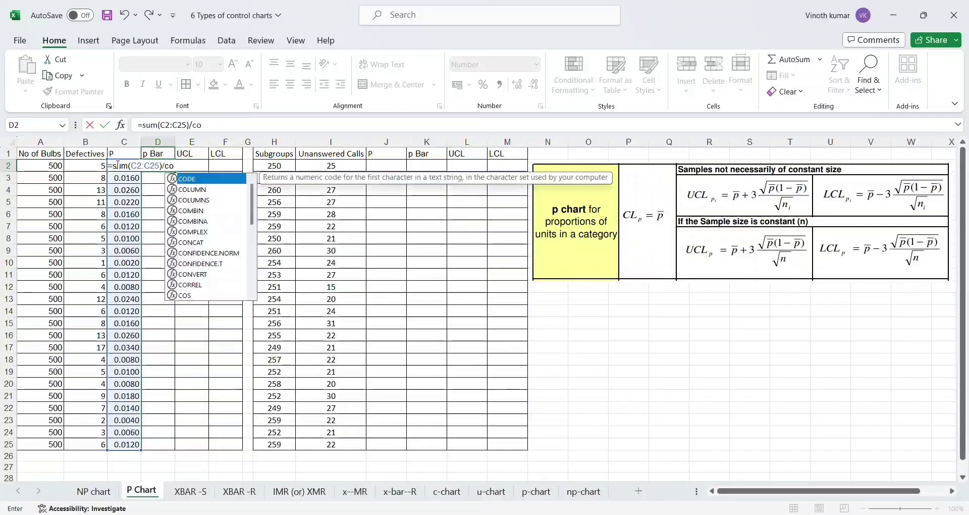
text(unt)
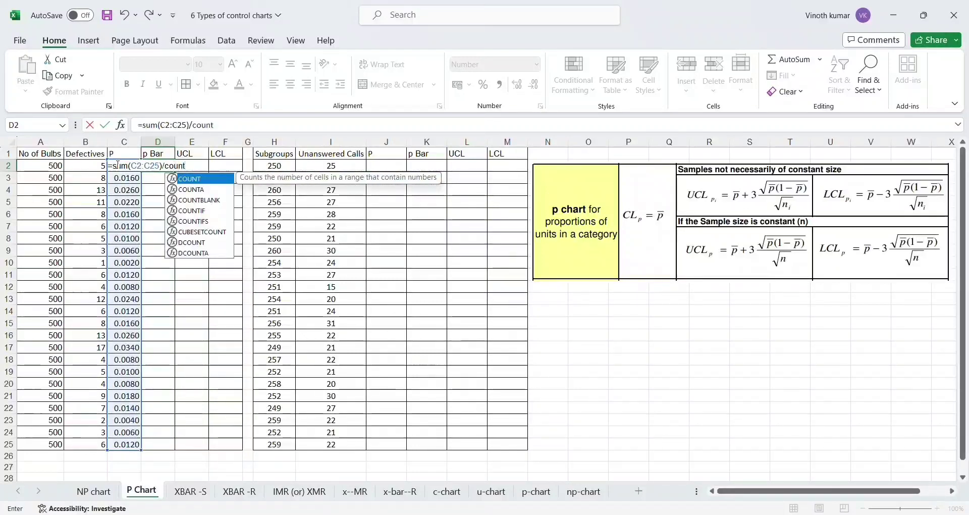
text(()
drag(117, 166, 135, 446)
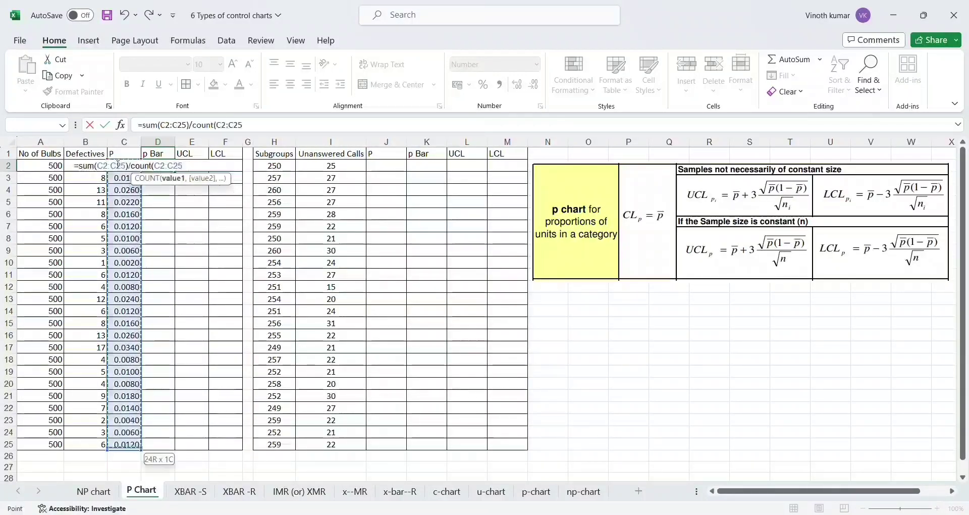
text())
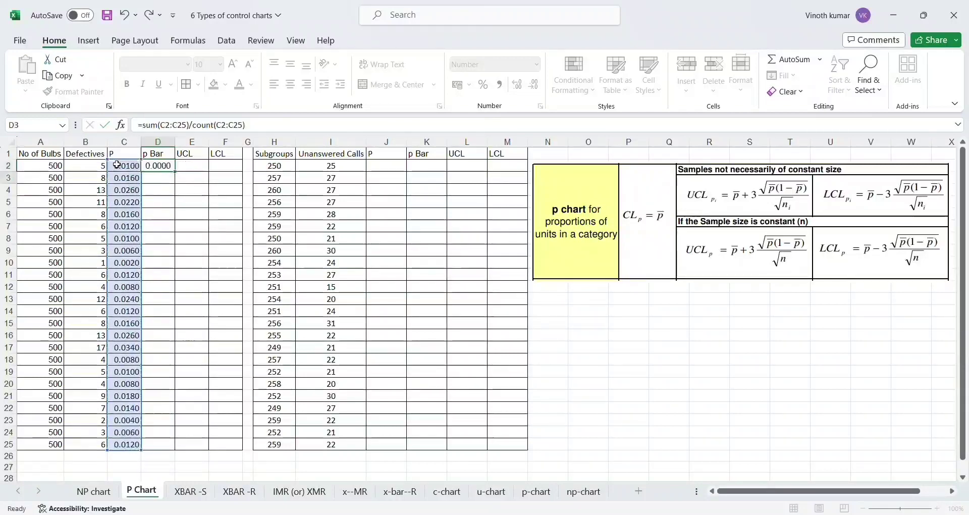
key(Return)
key(Up)
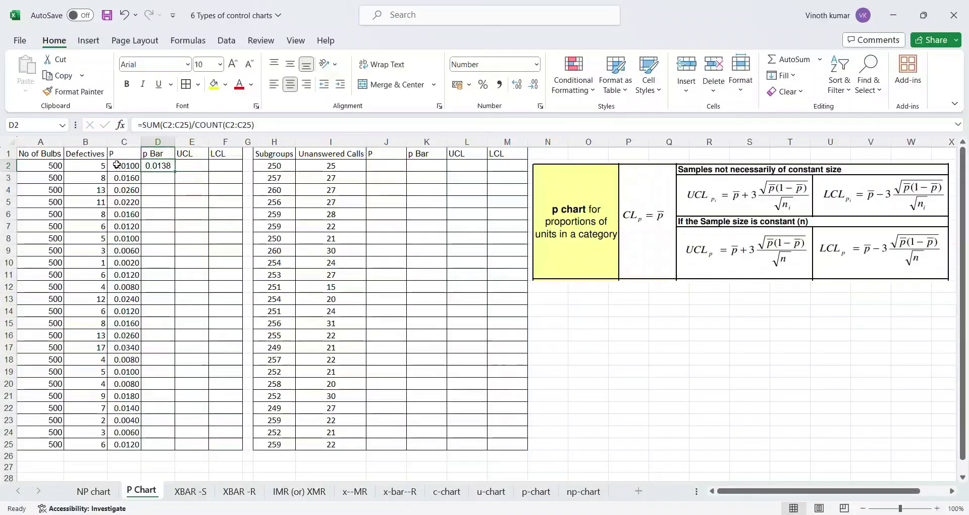
- Make D3 repeat the p Bar value above it with the formula =D2
key(Down)
text(=)
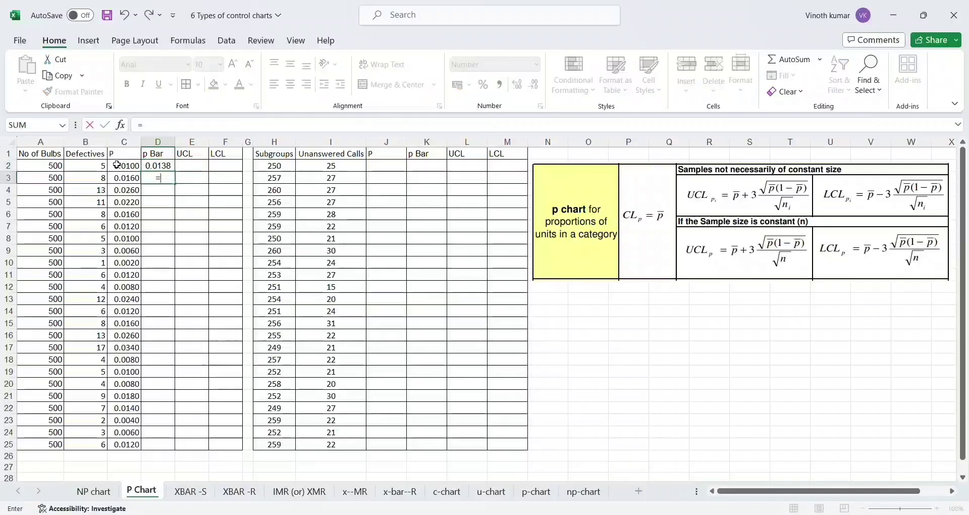
key(Up)
key(Return)
- Copy the D3 reference formula down the p Bar column through D25
key(Up)
key(ctrl+c)
key(Left)
key(ctrl+Down)
key(Right)
key(ctrl+shift+Up)
key(ctrl+v)
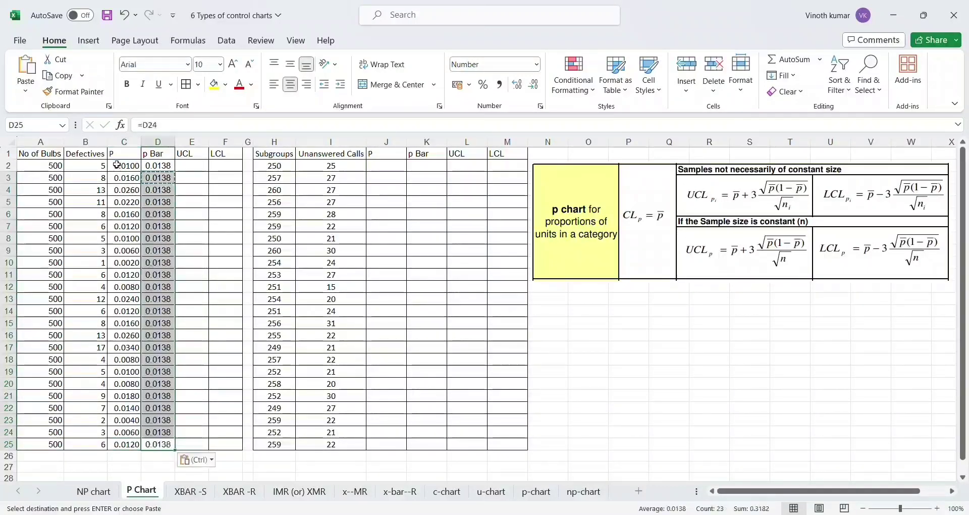
key(Up)
key(Escape)
key(Up)
key(Up)
key(Up)
key(Up)
key(Up)
key(Up)
key(Up)
key(Up)
key(Up)
key(Up)
key(Up)
key(Up)
key(Up)
key(Up)
key(Up)
key(Up)
key(Up)
key(Up)
key(Up)
key(Up)
key(Up)
key(Up)
key(Up)
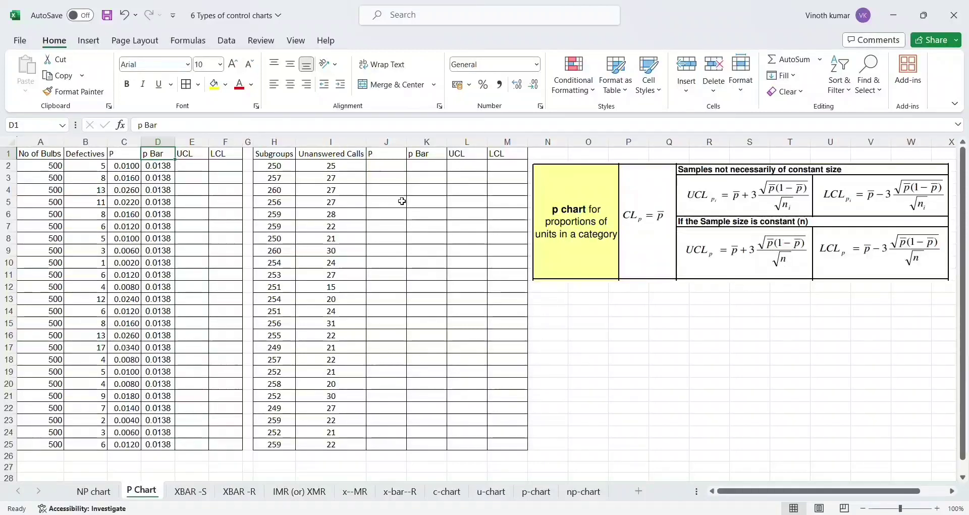
- Begin the UCL formula in E2 as =D2+3*SQRT( using the first row's p Bar value
click(194, 165)
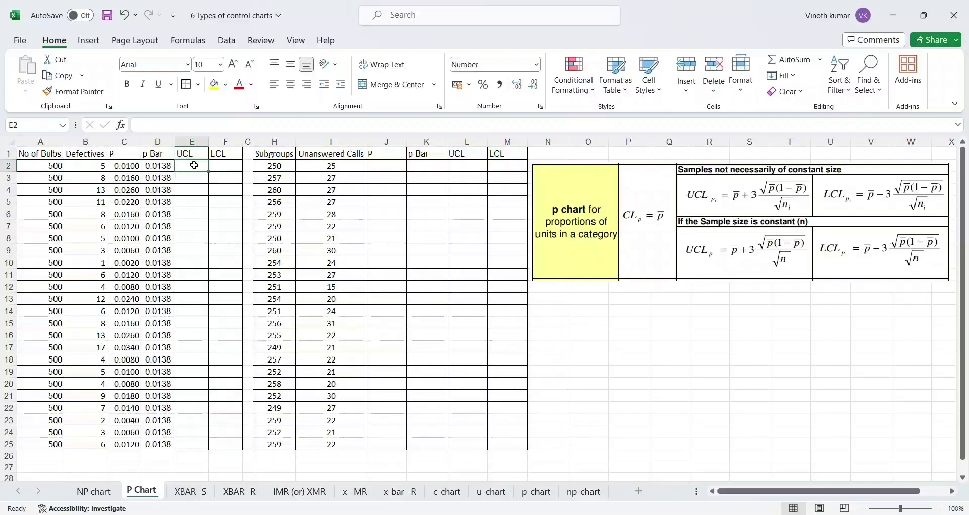
text(=)
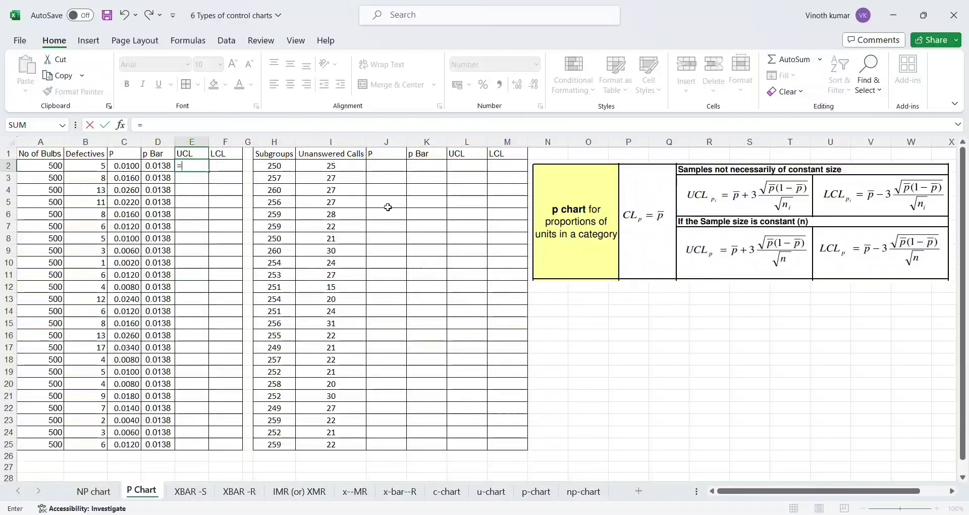
click(154, 166)
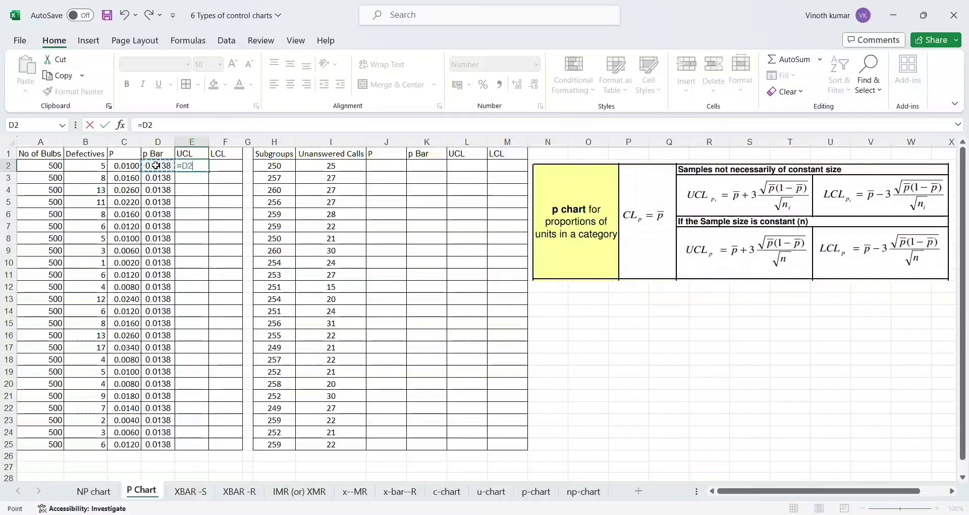
text(+3*)
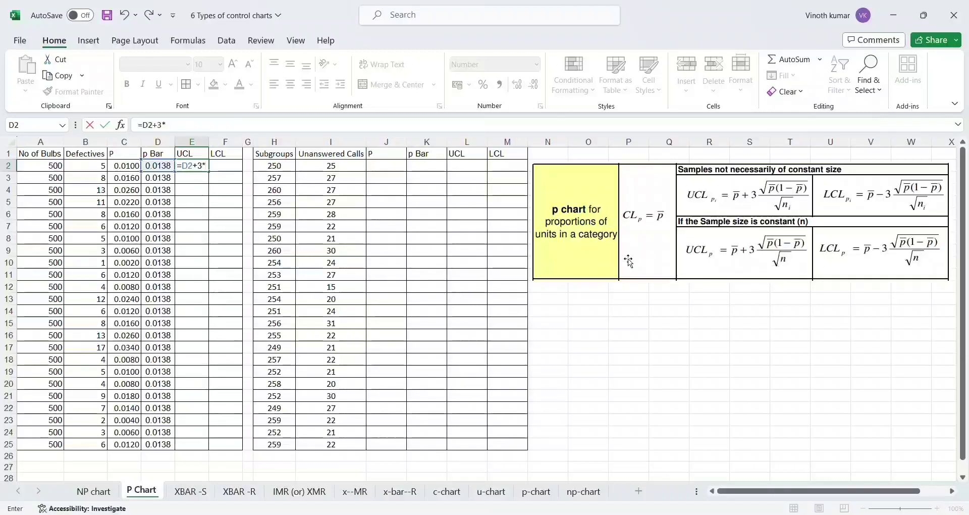
text(S)
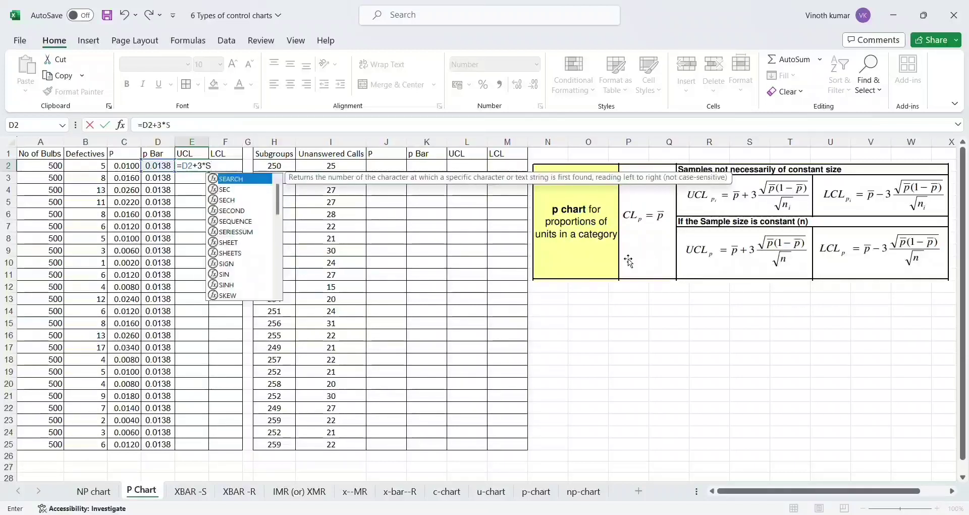
text(q)
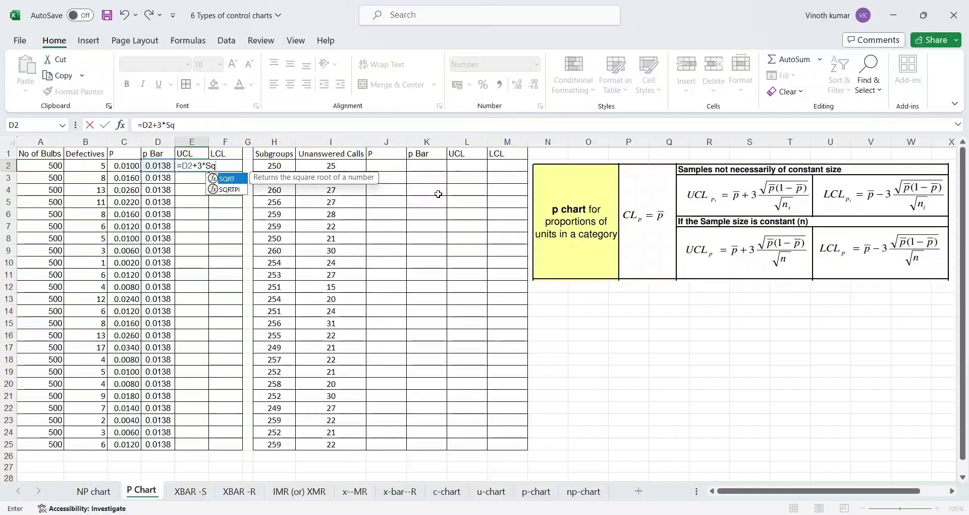
double_click(228, 180)
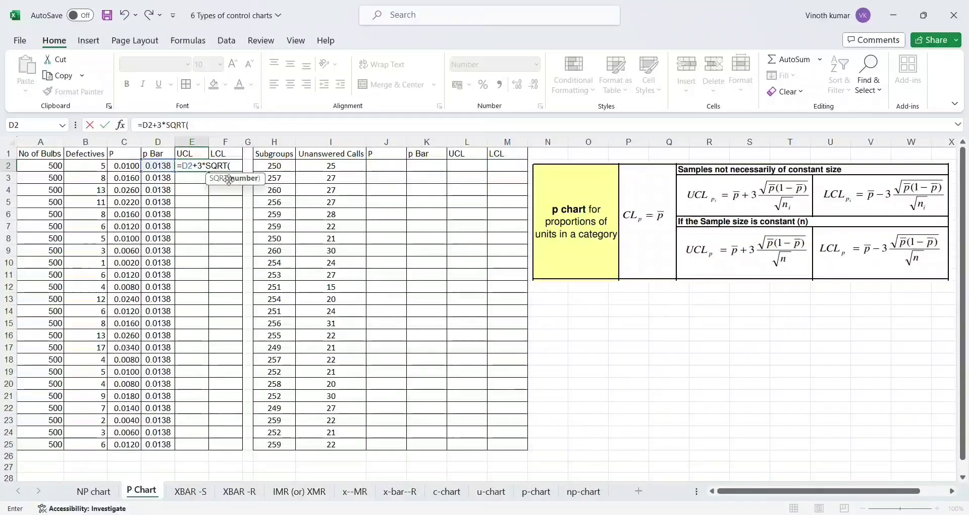
- Extend the UCL formula in E2 with D2*(1-D2))/A2, dividing by the number of bulbs
click(160, 164)
text(*)
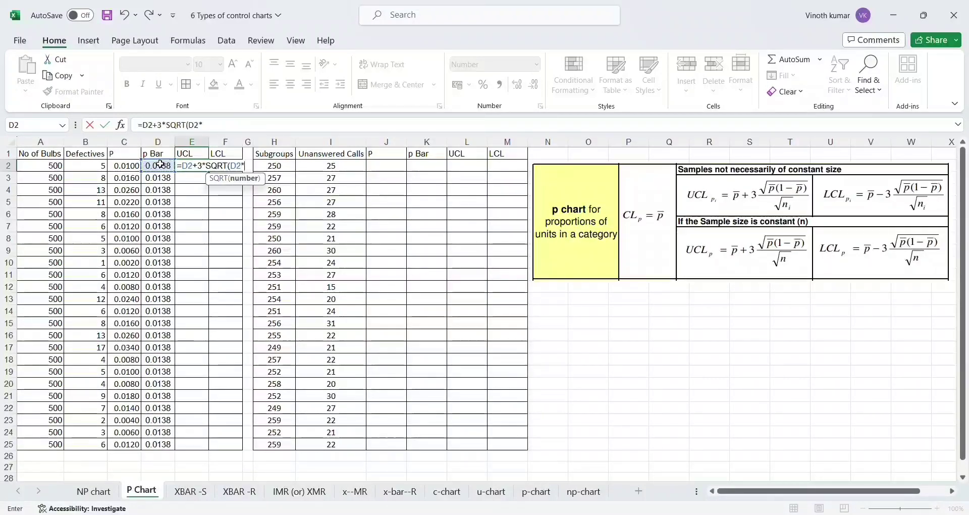
text((1)
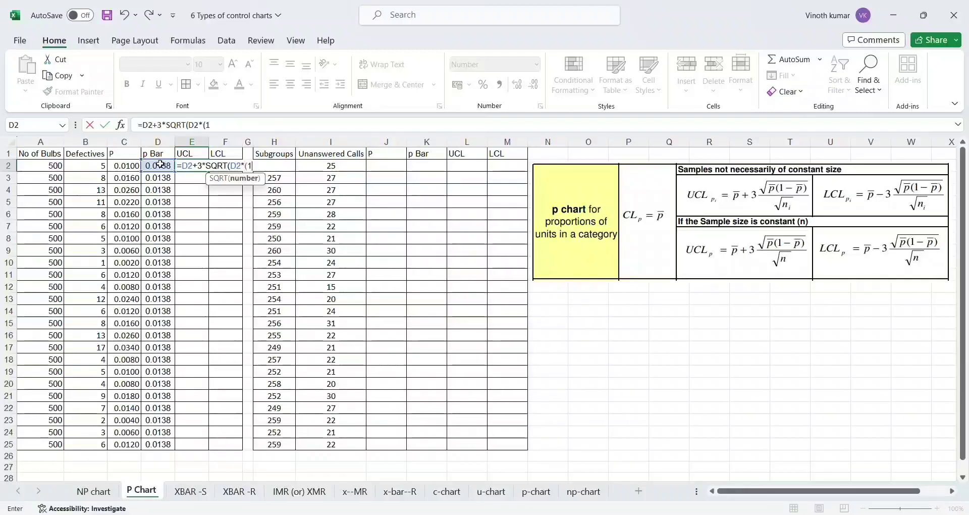
text(-)
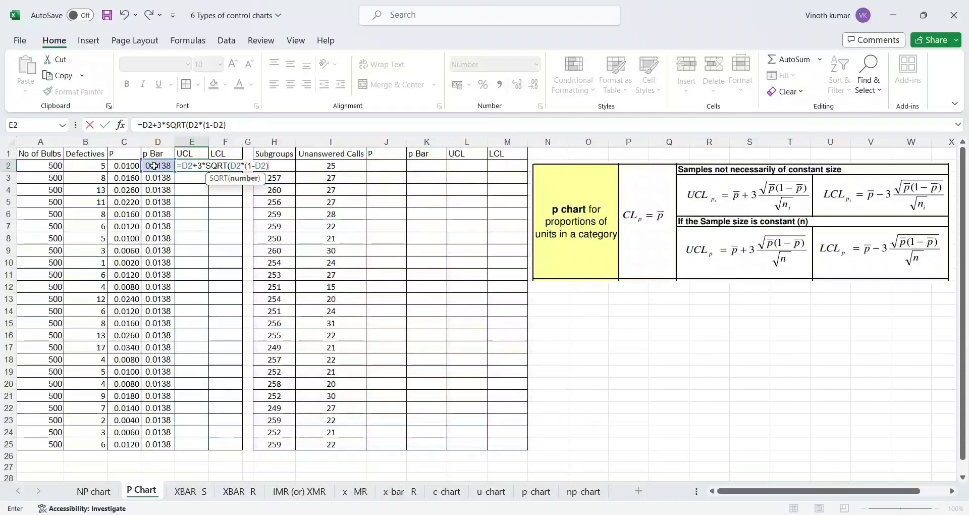
text()/)
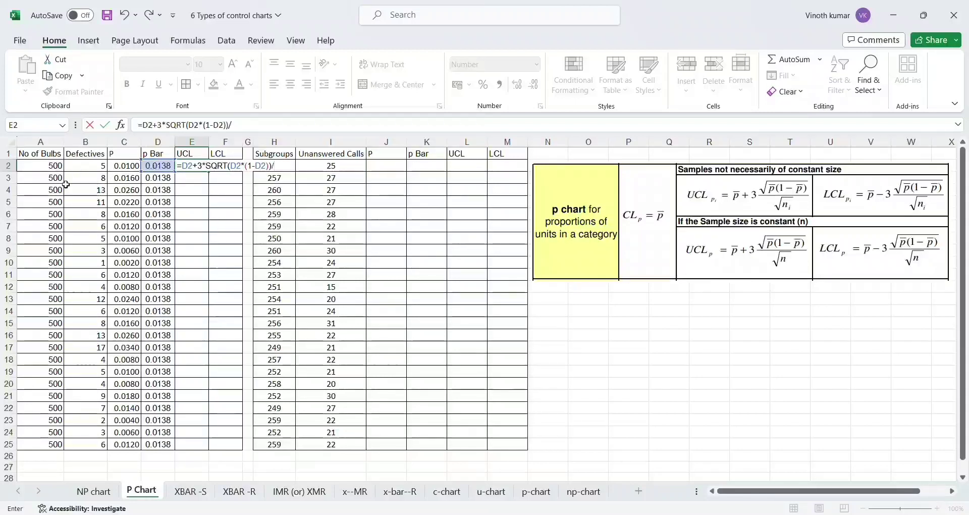
click(38, 167)
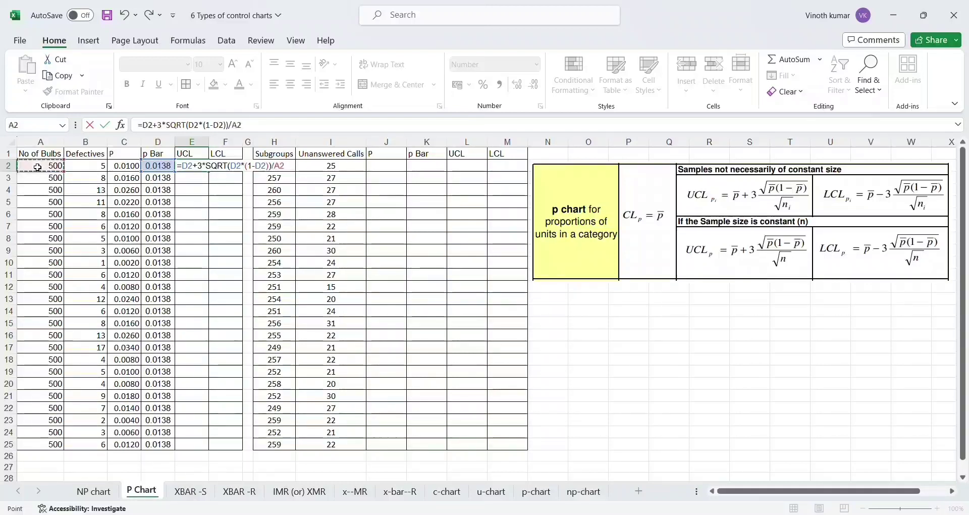
- Add the missing parentheses so the UCL formula in E2 is =D2+3*SQRT((D2*(1-D2))/A2), and enter it
click(262, 121)
text())
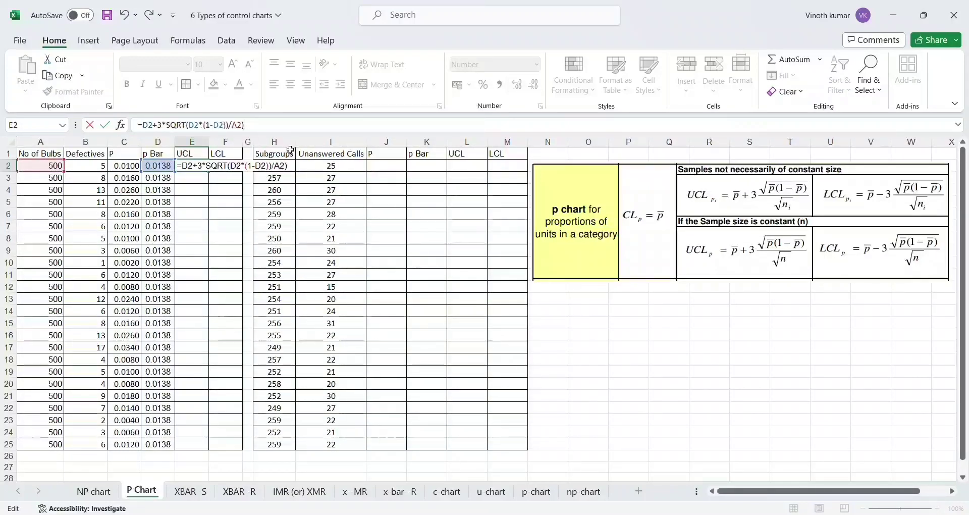
click(188, 124)
text(()
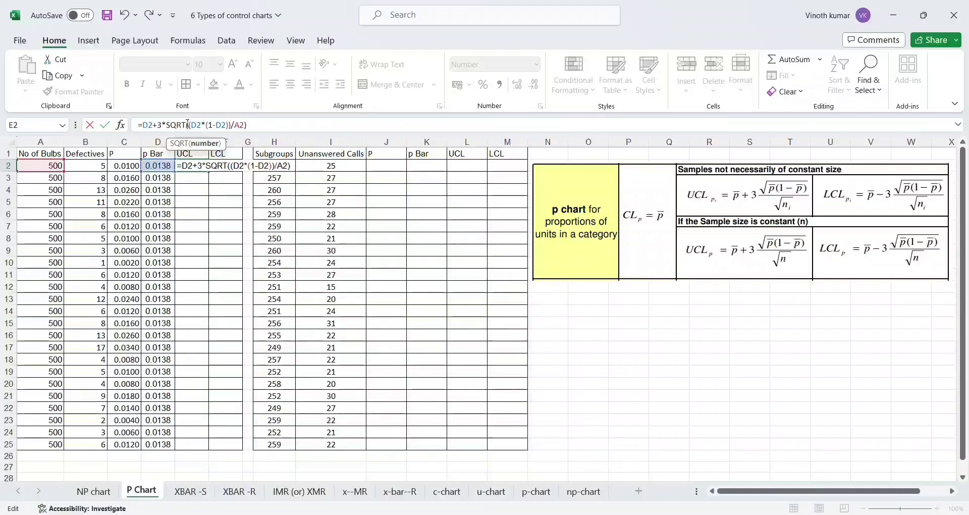
key(ctrl+Return)
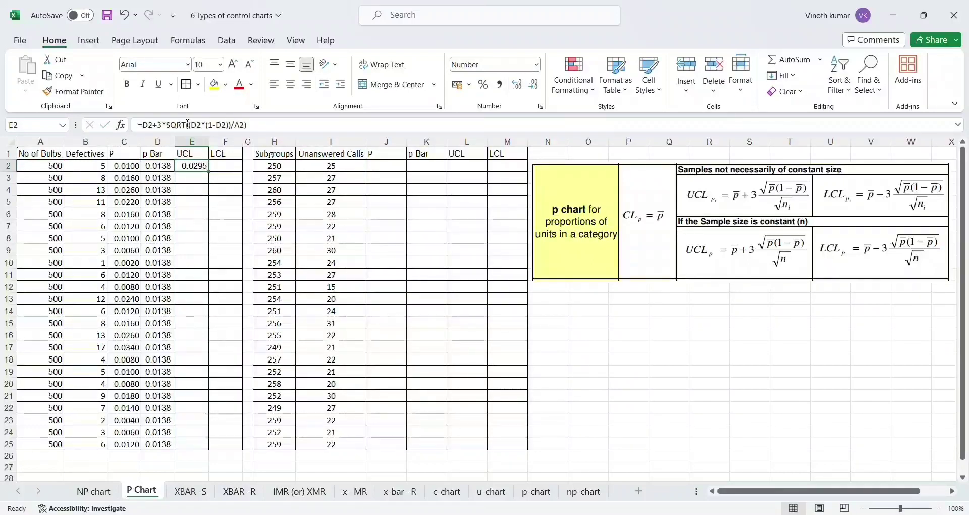
key(Down)
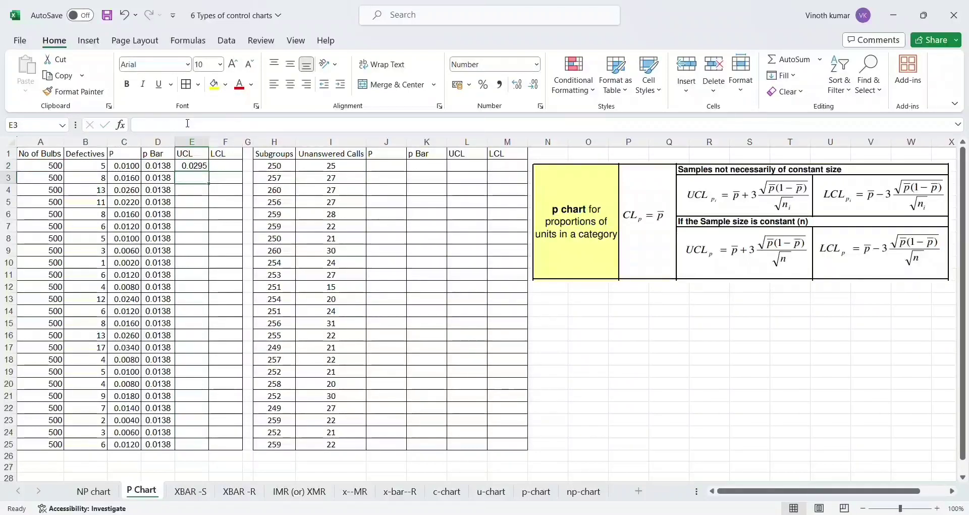
text(=)
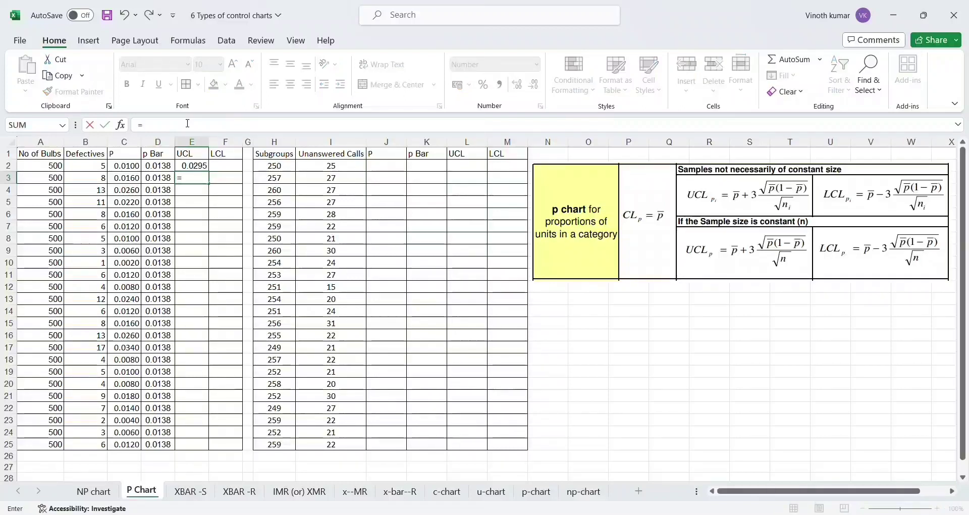
key(Escape)
key(Up)
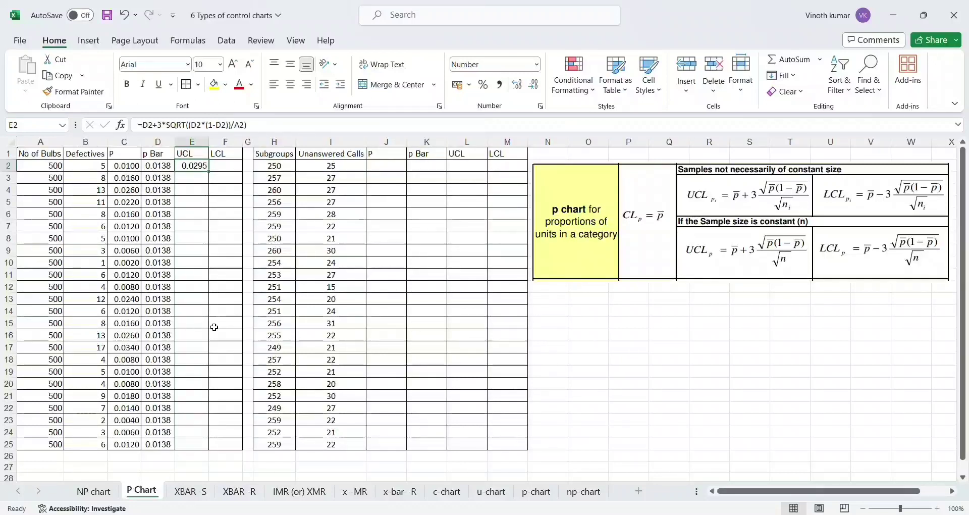
- Copy the UCL formula from E2 down the UCL column through E25
key(ctrl+c)
key(Left)
key(ctrl+Down)
key(Right)
key(ctrl+shift+Up)
key(ctrl+v)
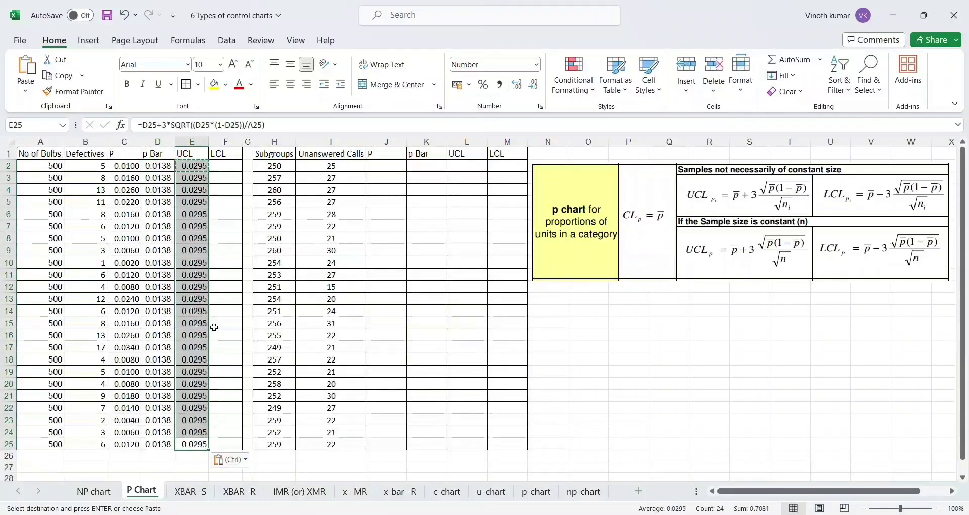
- Copy the full text of the UCL formula in E2, leaving the cell itself as it is
key(Up)
key(ctrl+Up)
key(Down)
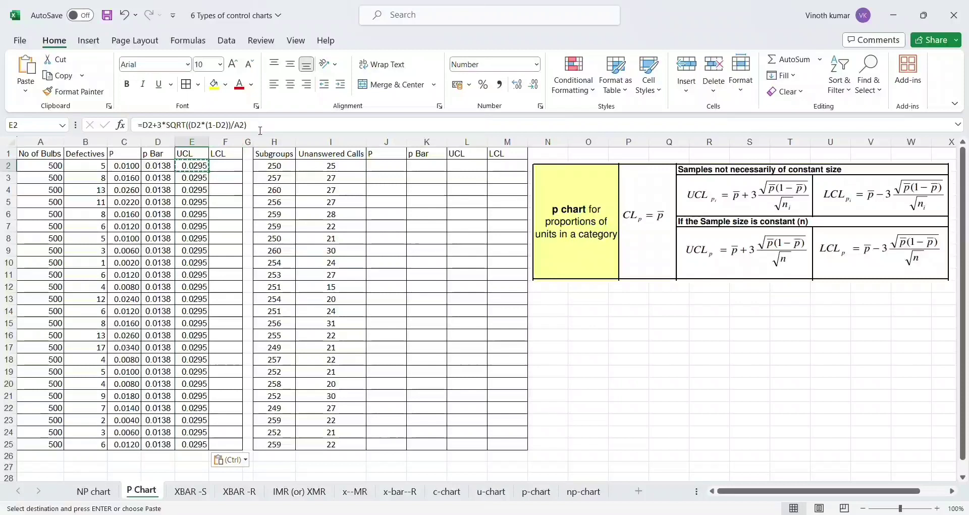
key(F2)
key(shift+Left)
key(shift+Left)
key(shift+Left)
key(shift+Left)
key(shift+Left)
key(shift+Left)
key(shift+Left)
key(shift+Left)
key(shift+Left)
key(shift+Left)
key(shift+Left)
key(shift+Left)
key(shift+Left)
key(shift+Left)
key(shift+Left)
key(shift+Left)
key(shift+Left)
key(shift+Left)
key(shift+Left)
key(shift+Left)
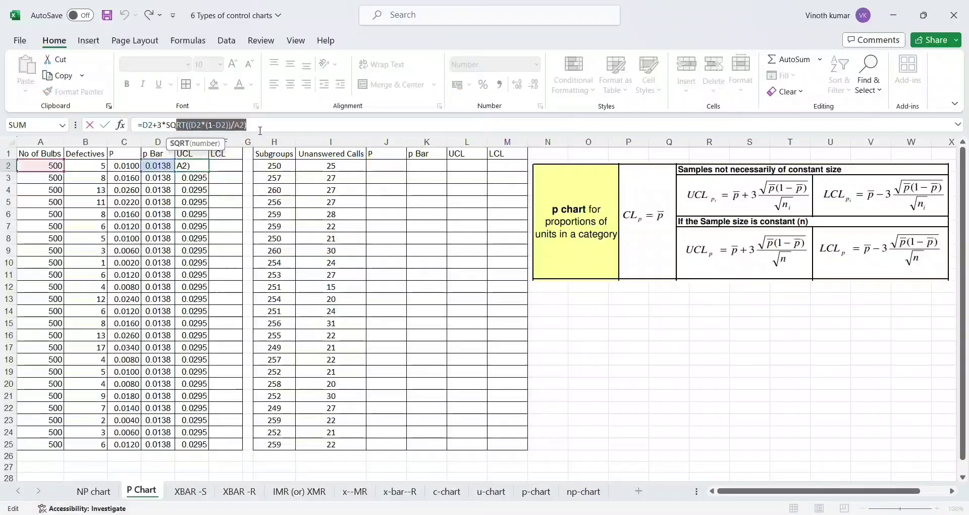
key(Return)
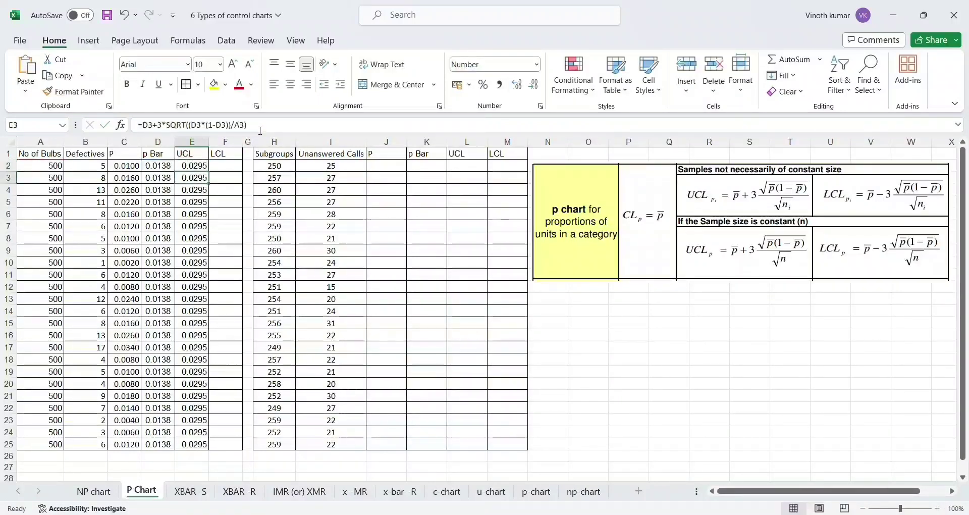
- Paste the UCL formula text into F2 and change the plus to a minus, giving =D2-3*SQRT((D2*(1-D2))/A2)
double_click(224, 163)
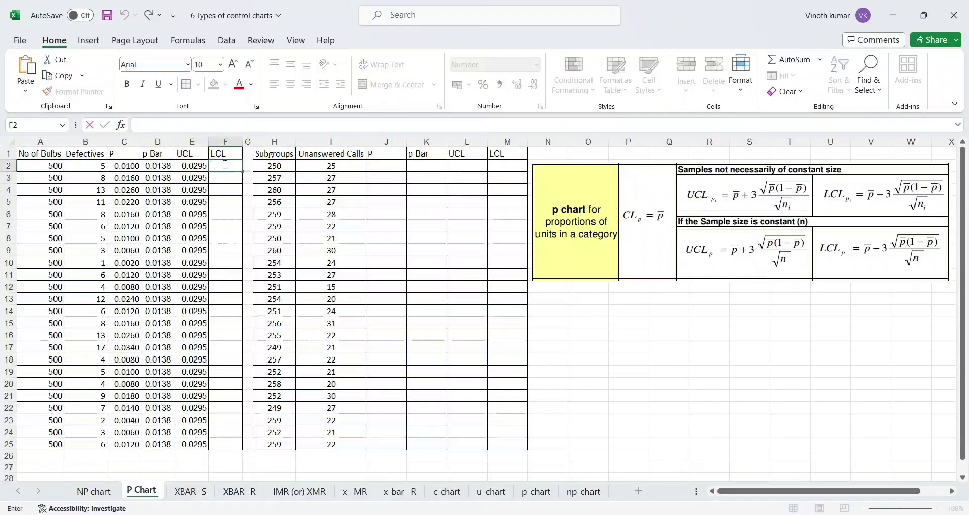
key(ctrl+v)
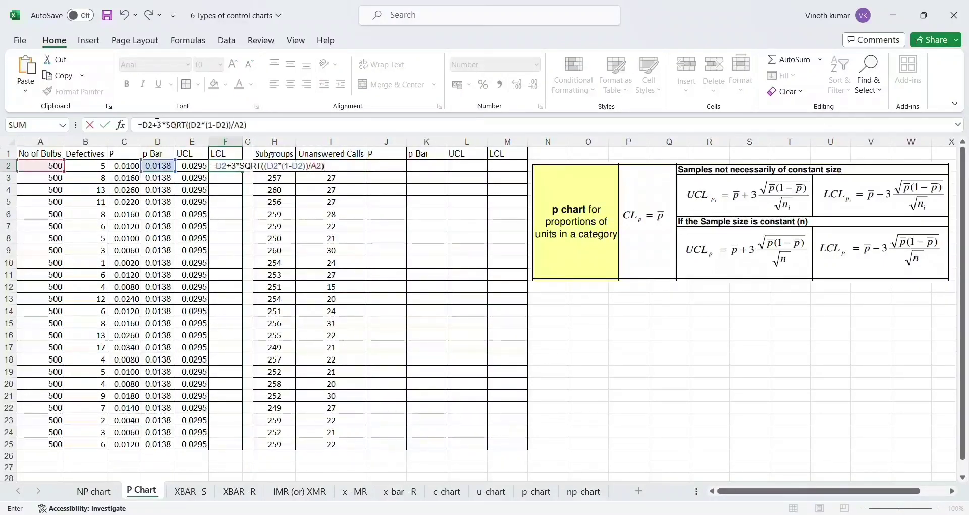
click(157, 124)
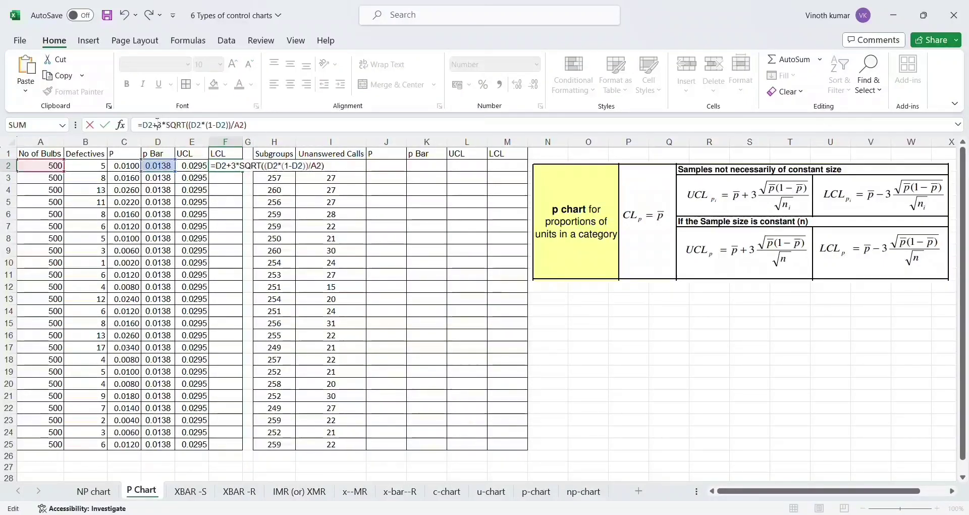
key(BackSpace)
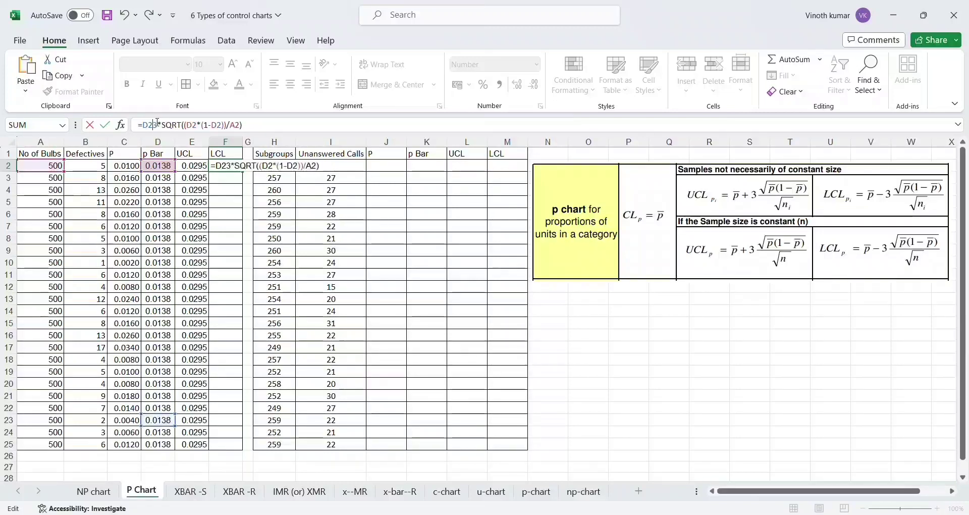
text(-)
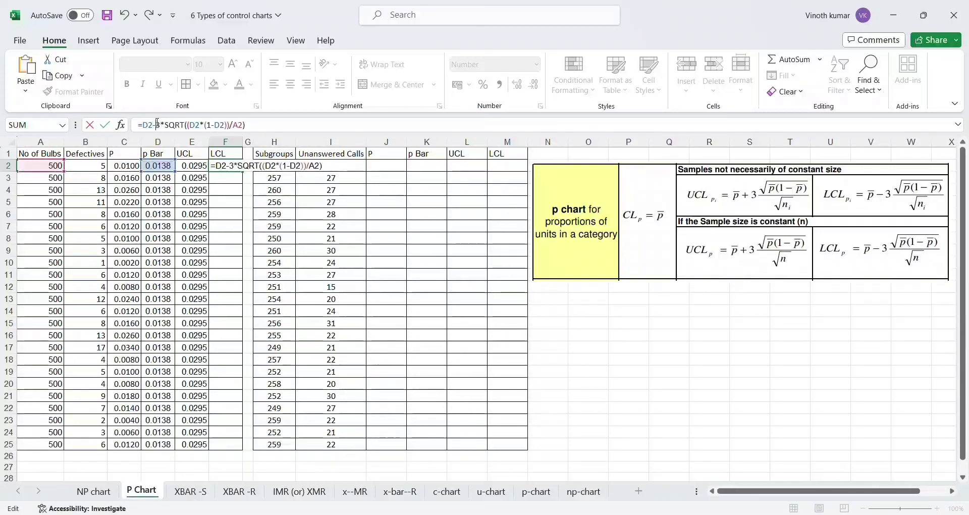
key(ctrl+Return)
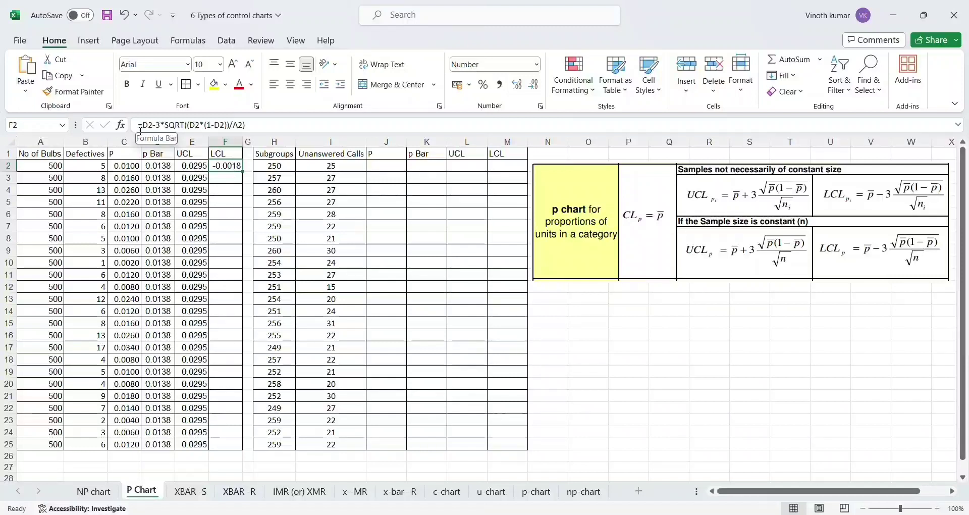
- Wrap the LCL formula in F2 in MAX with a floor of 0, as =MAX(0,D2-3*SQRT((D2*(1-D2))/A2))
click(144, 125)
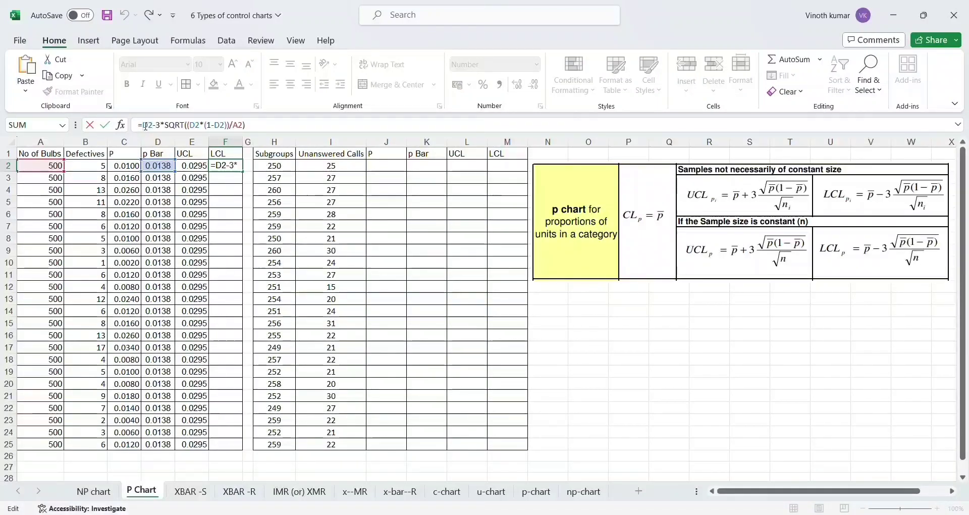
text(m)
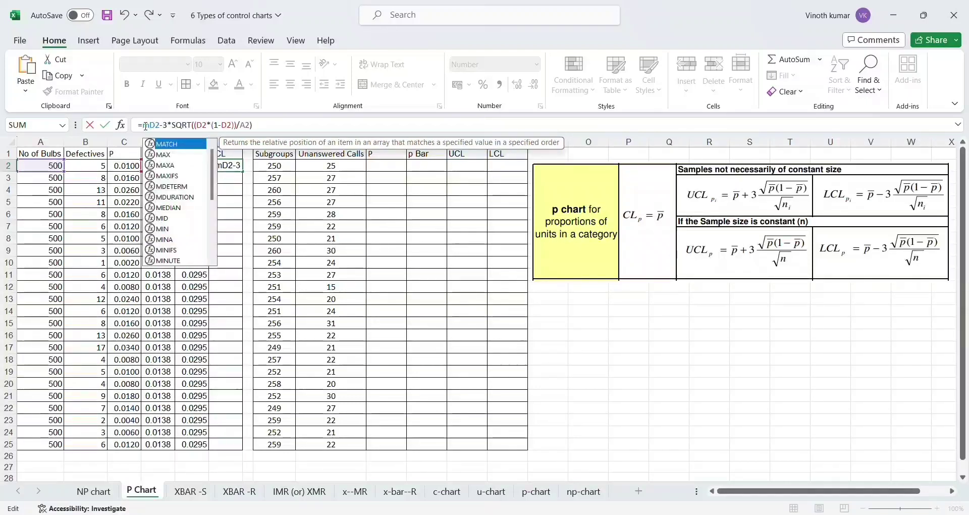
text(ax()
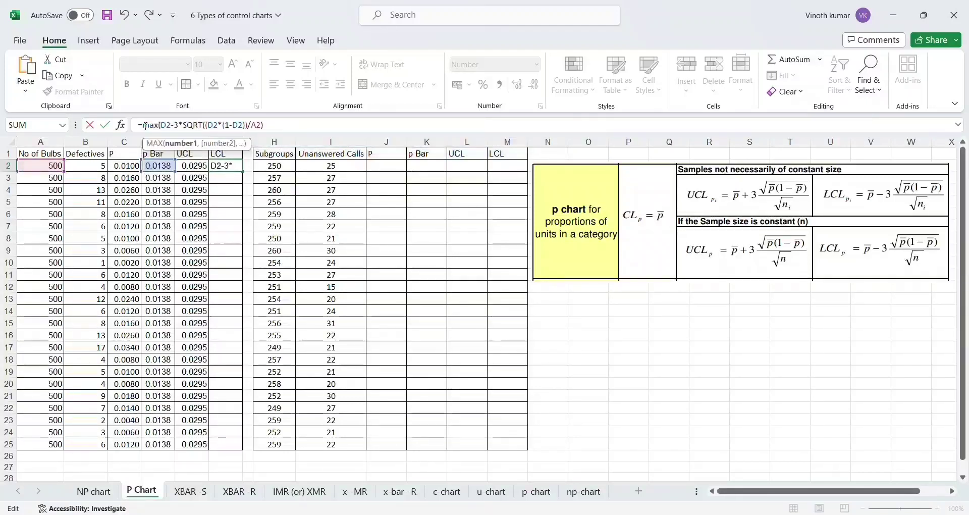
text(0)
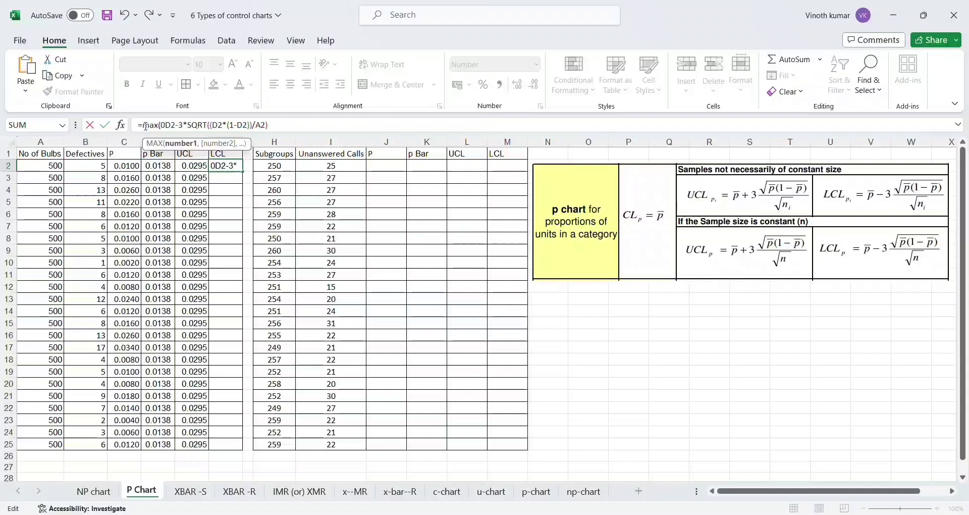
text(,)
click(284, 126)
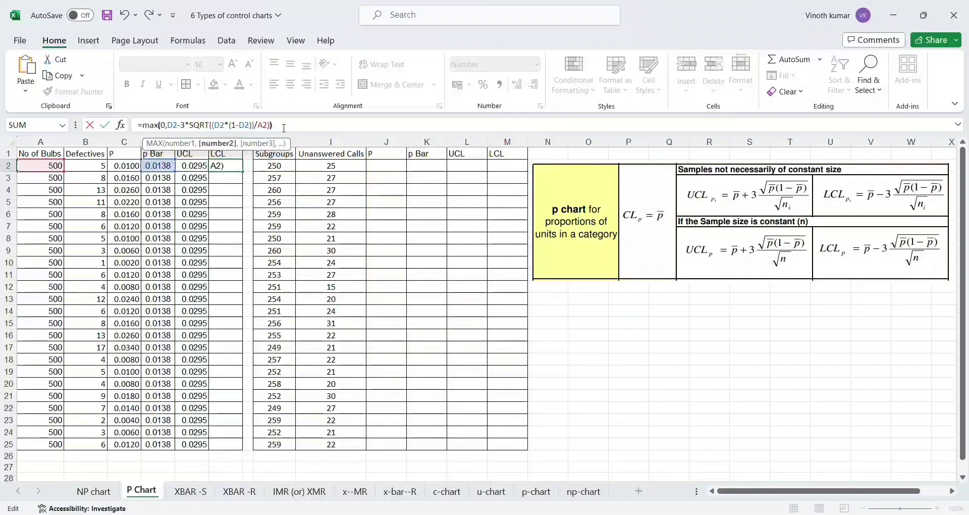
text())
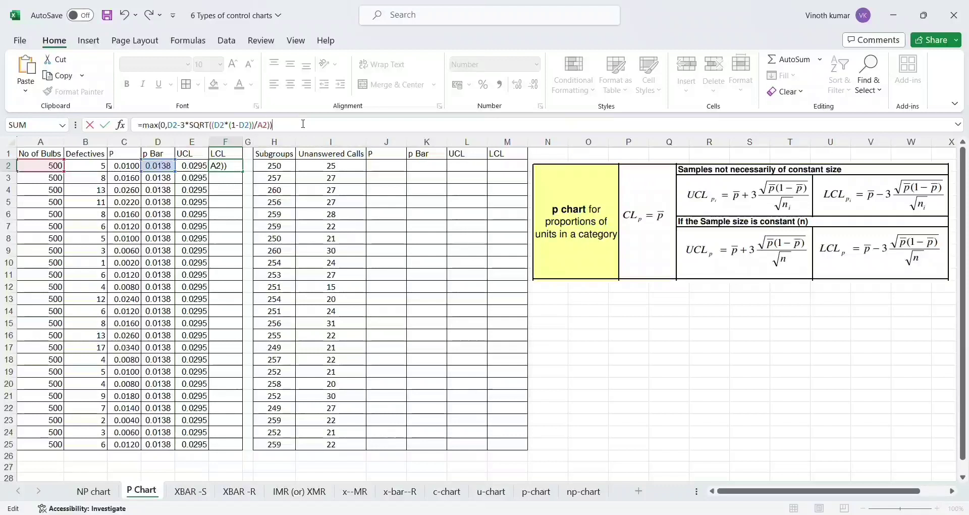
key(Return)
- Copy the LCL formula from F2 down the LCL column through F25
key(Up)
key(ctrl+c)
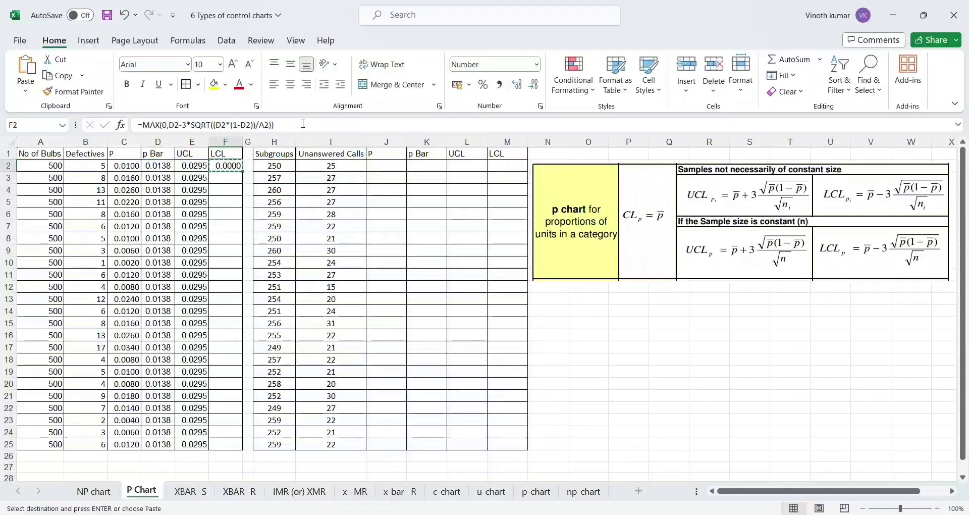
key(shift+Down)
key(shift+Down)
key(shift+Down)
key(shift+Down)
key(shift+Down)
key(shift+Down)
key(shift+Down)
key(shift+Down)
key(shift+Down)
key(shift+Down)
key(shift+Down)
key(shift+Down)
key(shift+Down)
key(shift+Down)
key(shift+Down)
key(shift+Down)
key(shift+Down)
key(shift+Down)
key(shift+Down)
key(shift+Down)
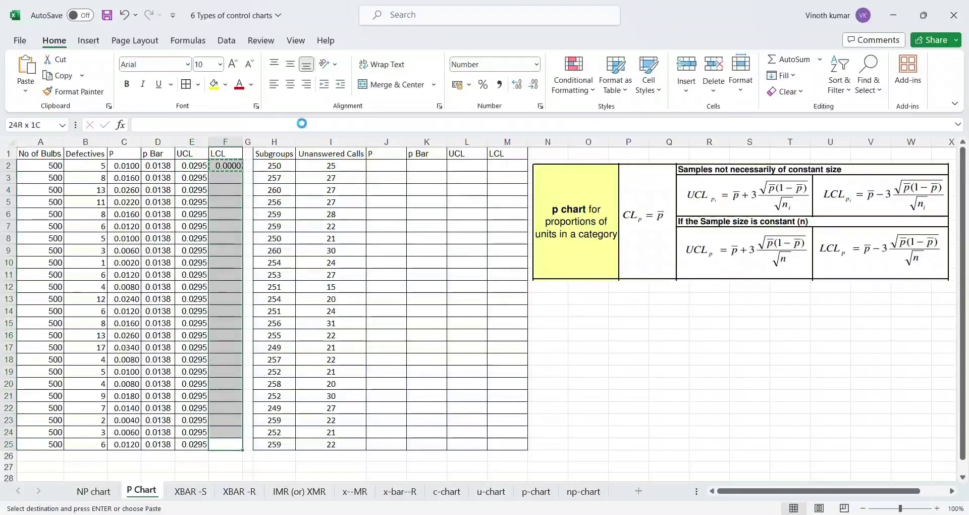
key(ctrl+v)
- Review the P, UCL and LCL formulas in C2, E2 and F2
key(Left)
key(Left)
key(Left)
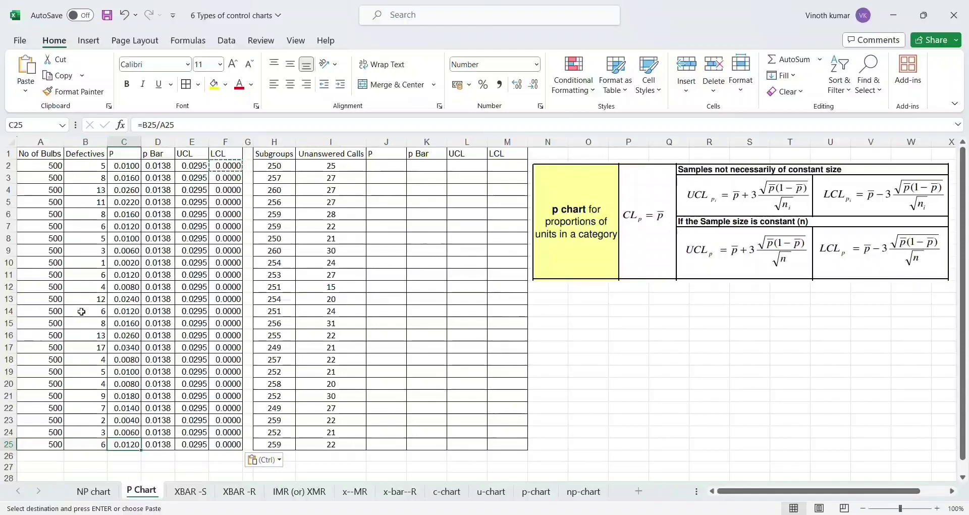
click(121, 167)
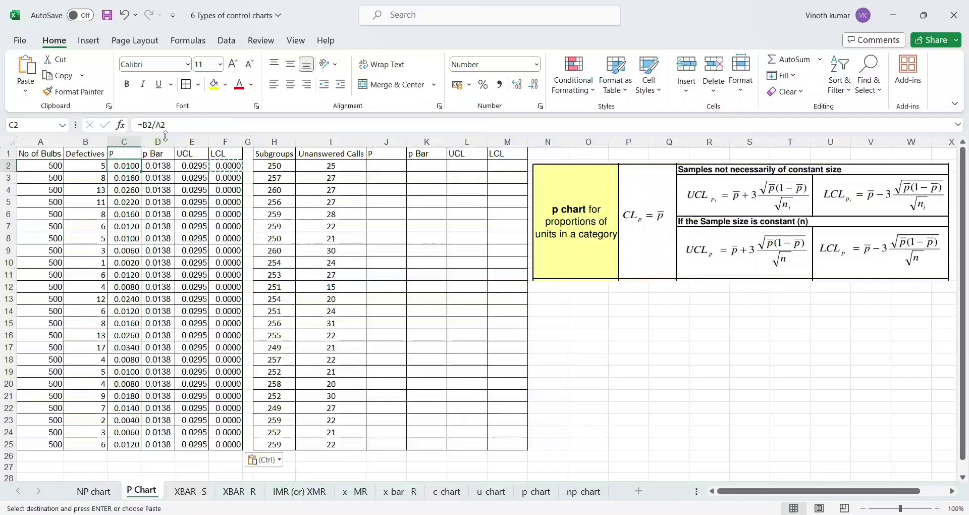
click(189, 167)
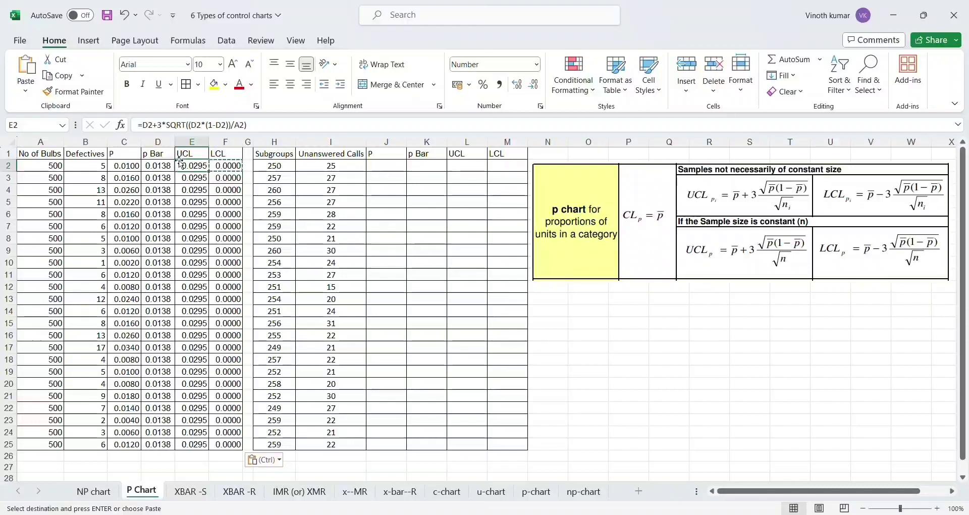
click(228, 165)
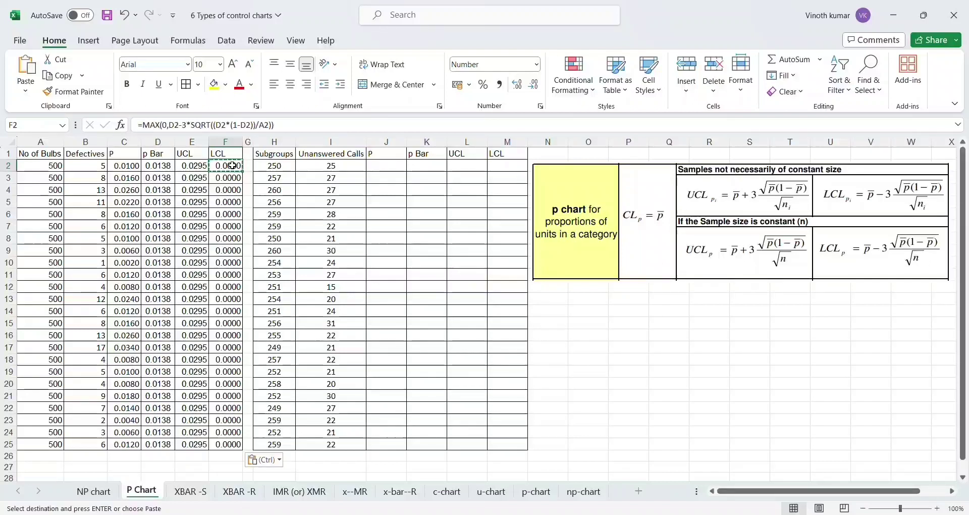
- Insert a basic 2-D line chart from the P, p Bar, UCL and LCL data in C1:F25
key(Left)
key(Left)
key(Left)
key(Up)
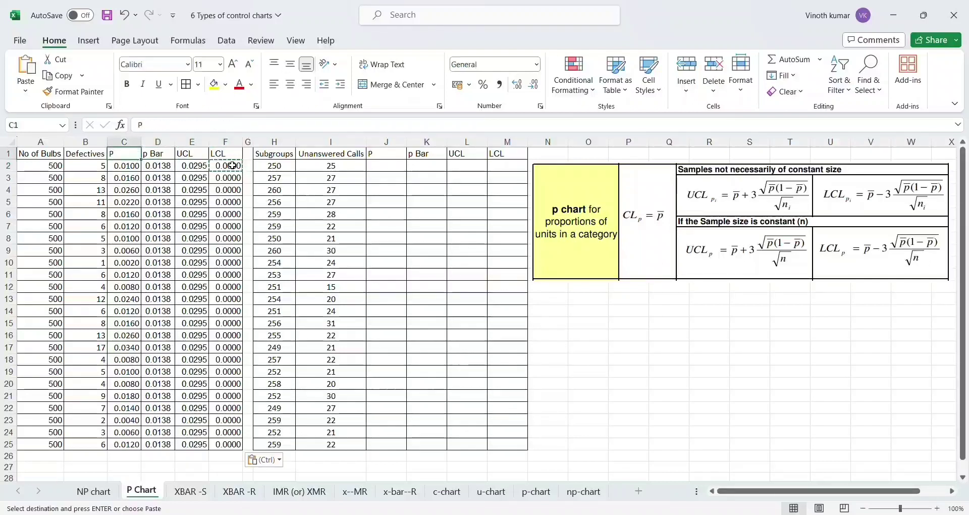
key(shift+Right)
key(shift+Right)
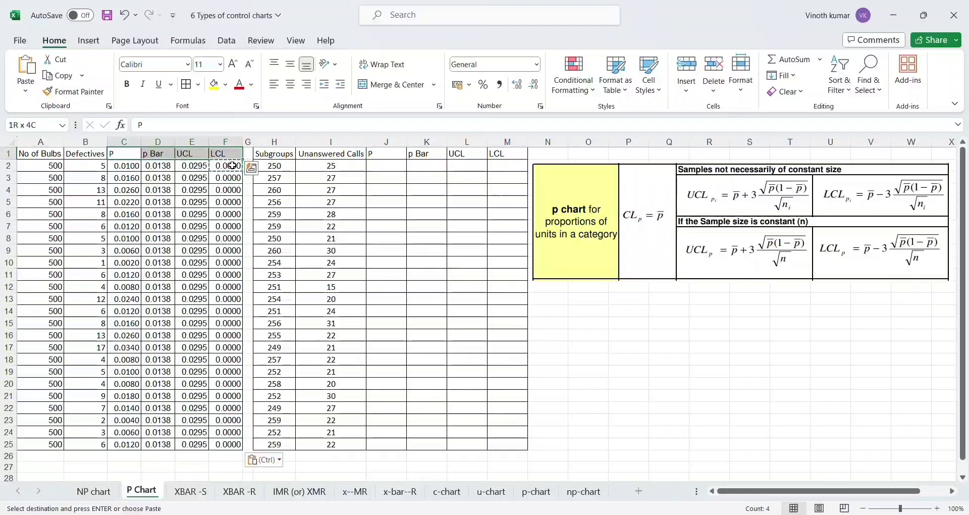
key(ctrl+shift+Down)
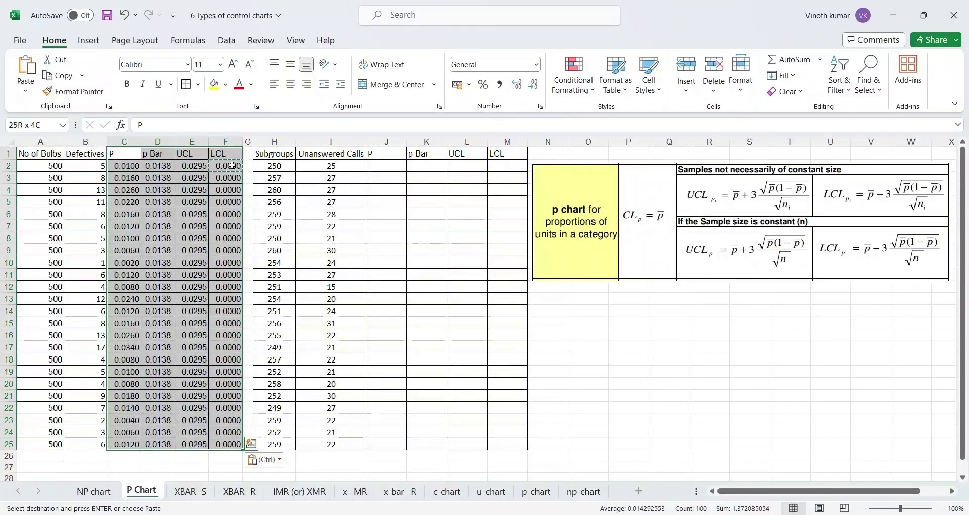
click(89, 42)
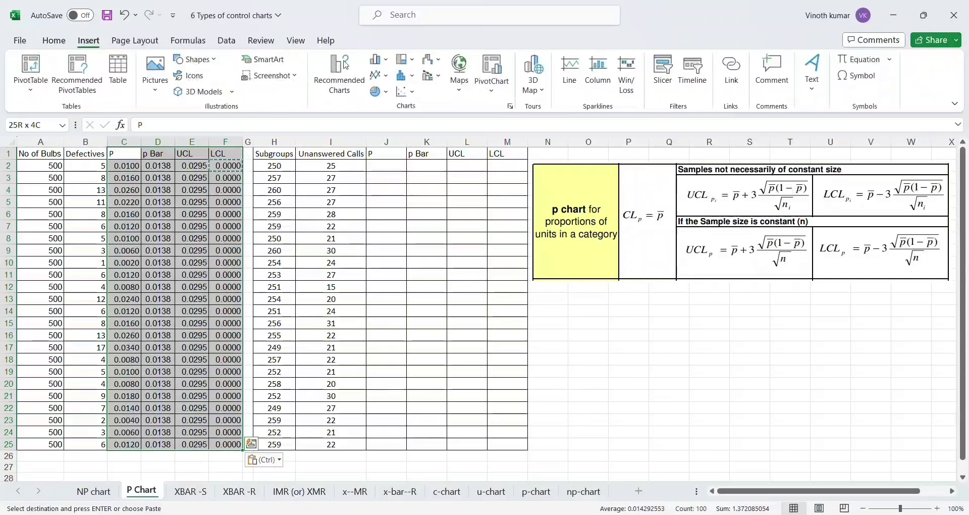
click(386, 76)
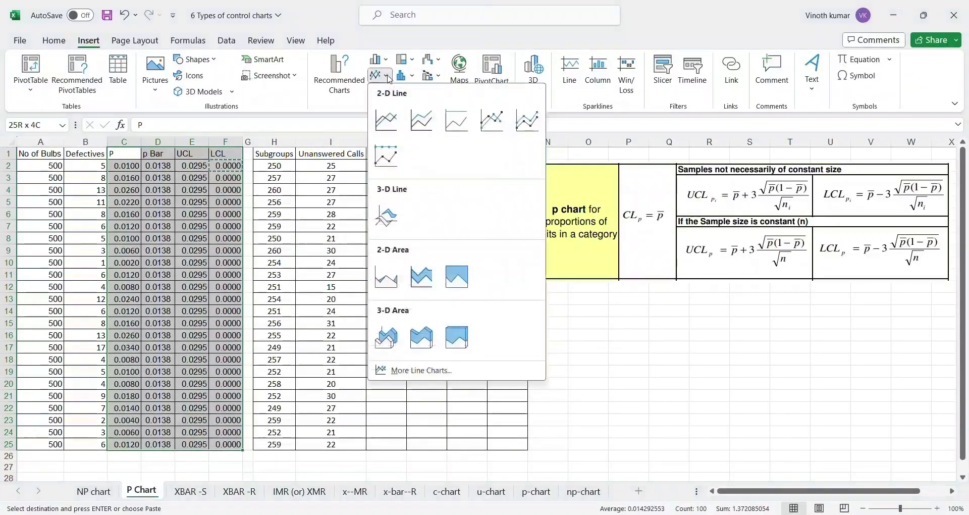
click(386, 119)
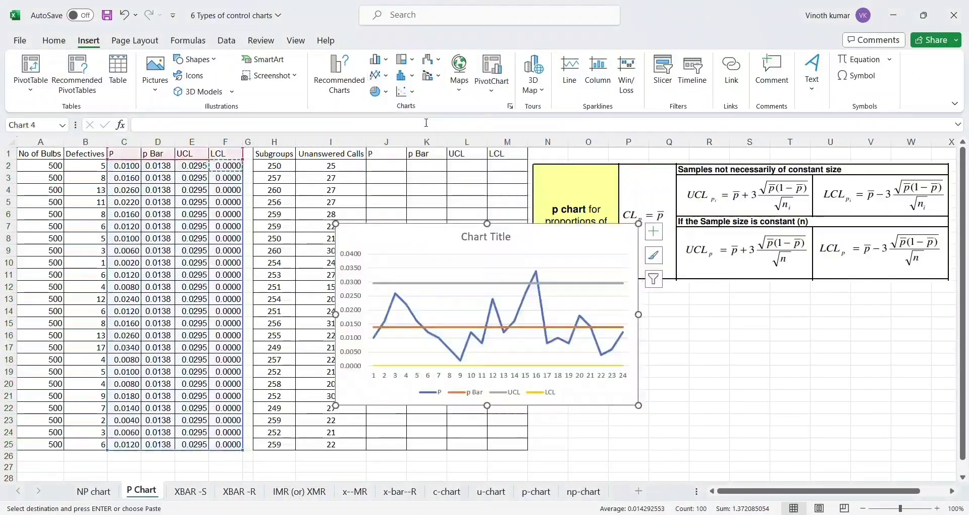
- Move the line chart directly below the p chart formula table and widen it to match the table's width
drag(549, 242, 746, 301)
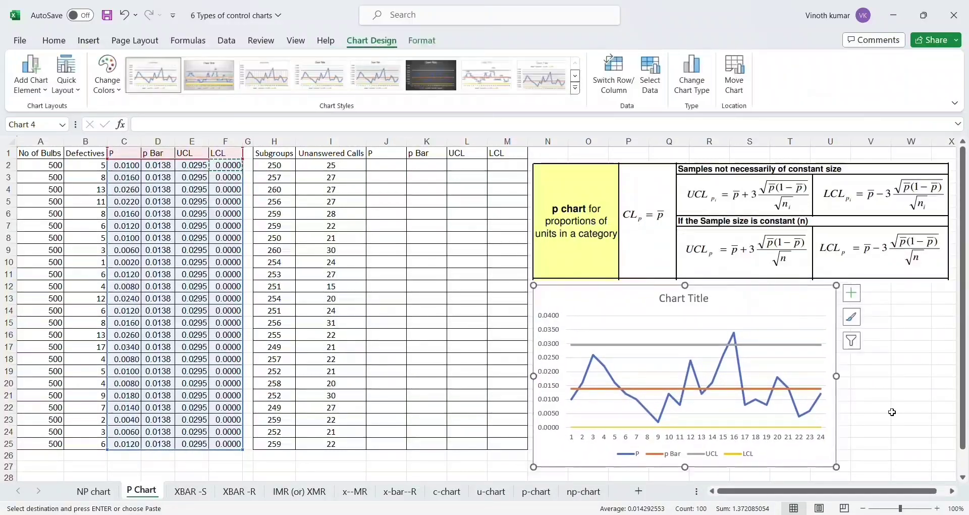
drag(836, 375, 949, 373)
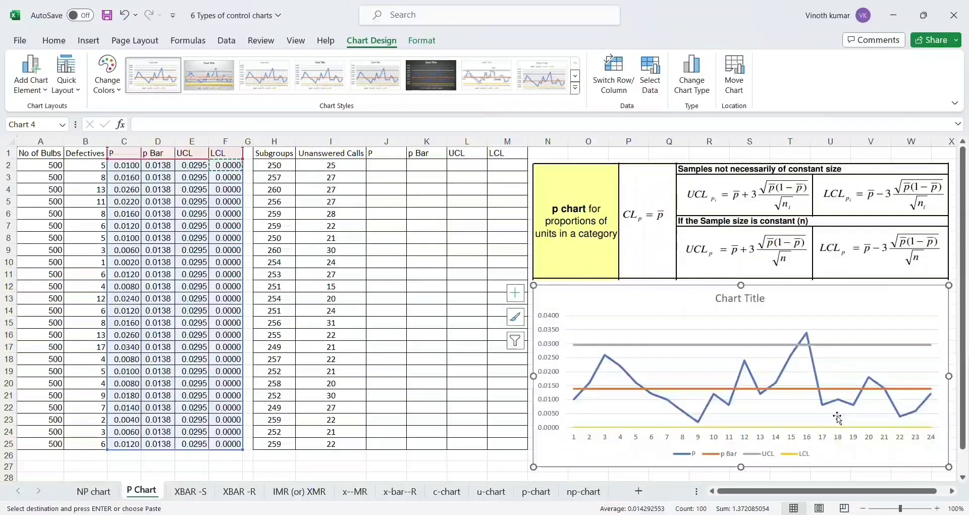
click(324, 455)
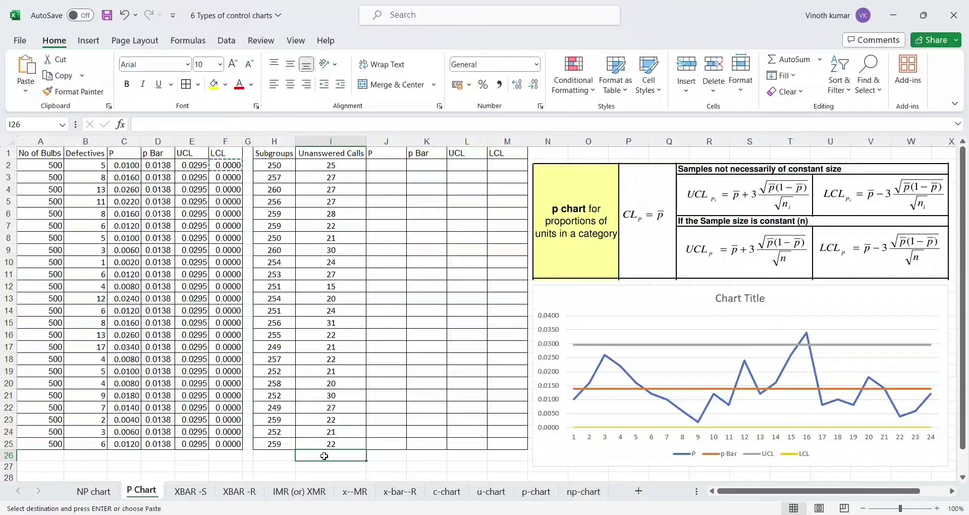
- Examine the sample sizes in the Subgroups column of the unanswered calls table
key(Left)
key(Up)
key(Up)
key(Up)
key(Up)
key(ctrl+Up)
key(Down)
key(Down)
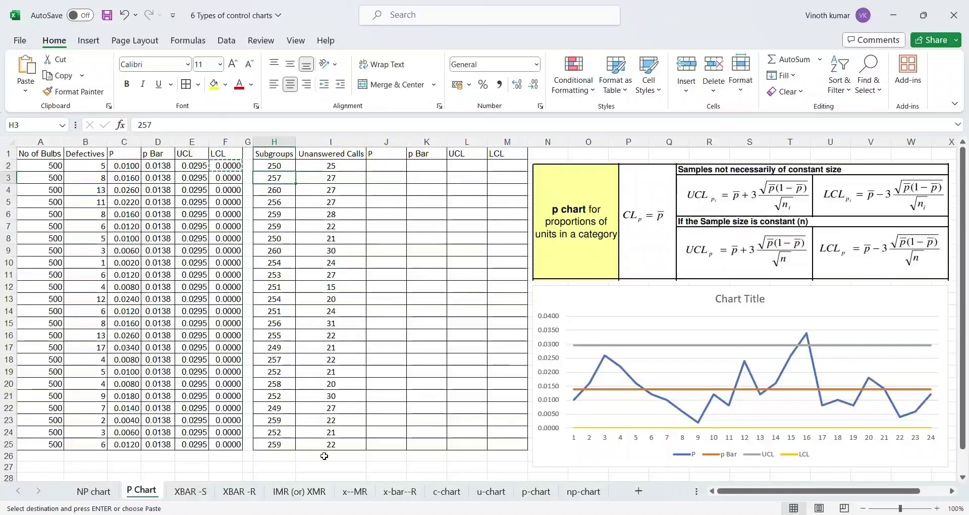
key(Up)
key(Up)
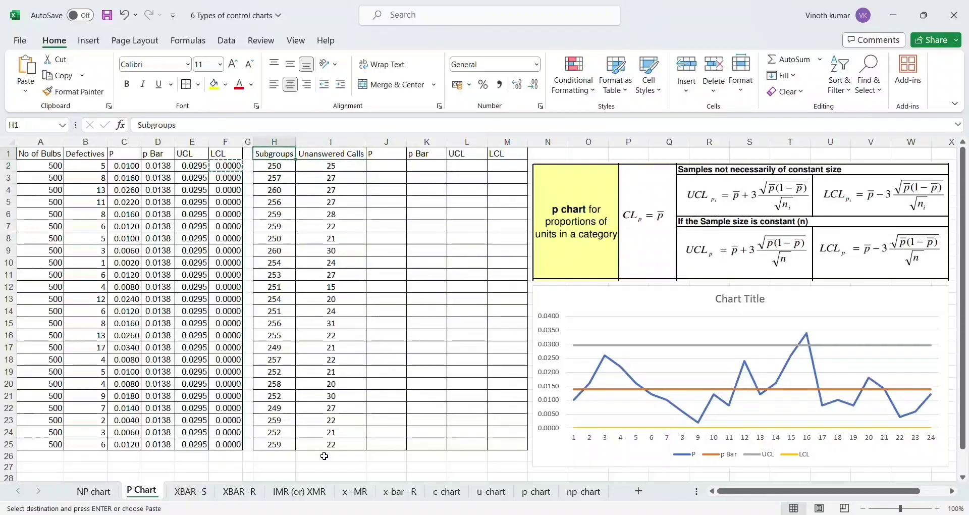
key(Down)
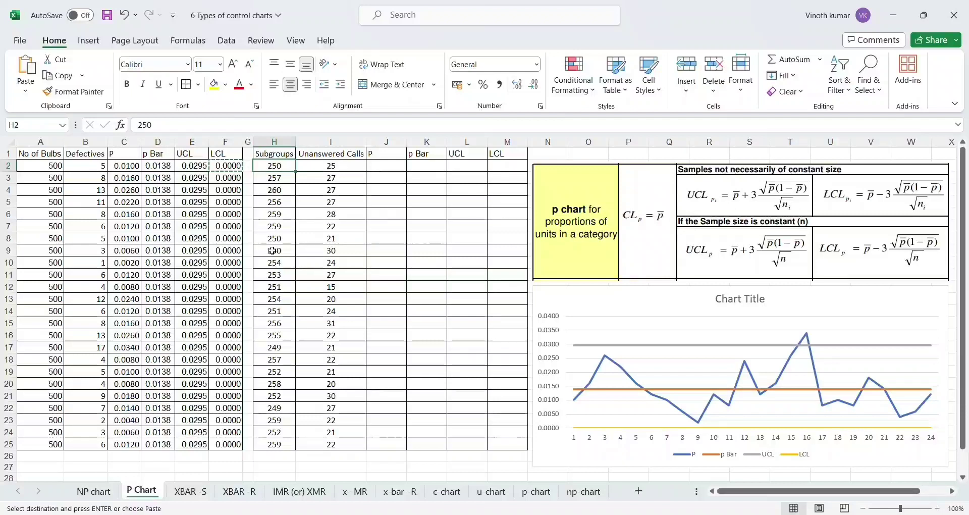
key(Up)
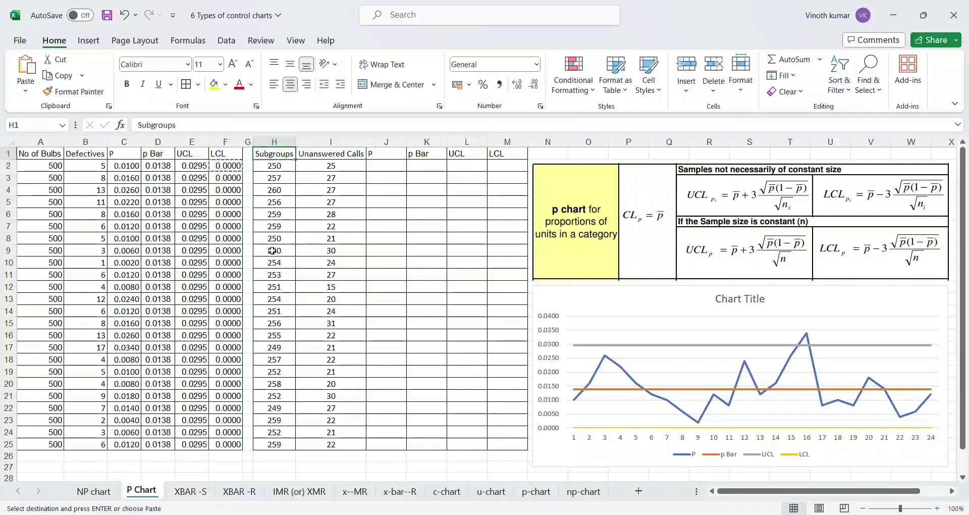
- Calculate the first proportion of unanswered calls in J2 with the formula =I2/H2
key(Left)
key(Left)
key(Down)
key(Right)
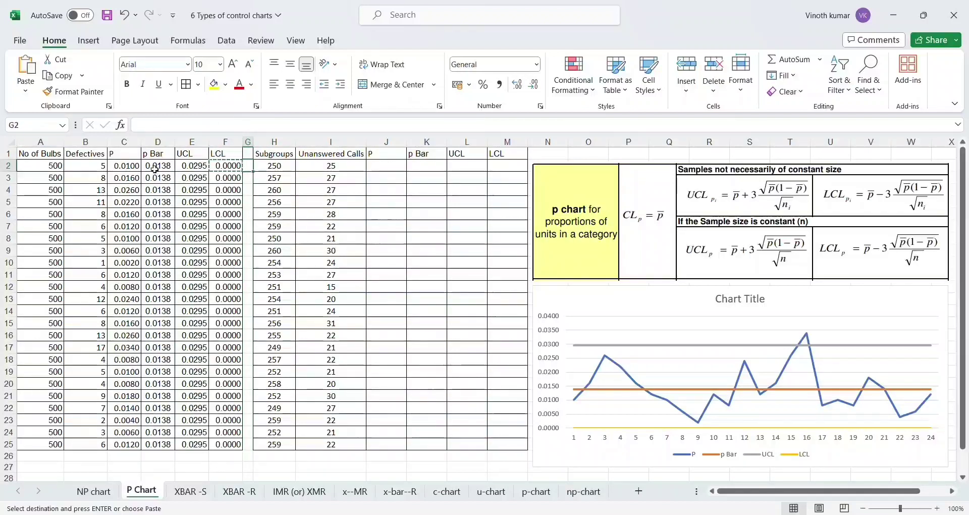
key(Right)
key(Right)
key(Right)
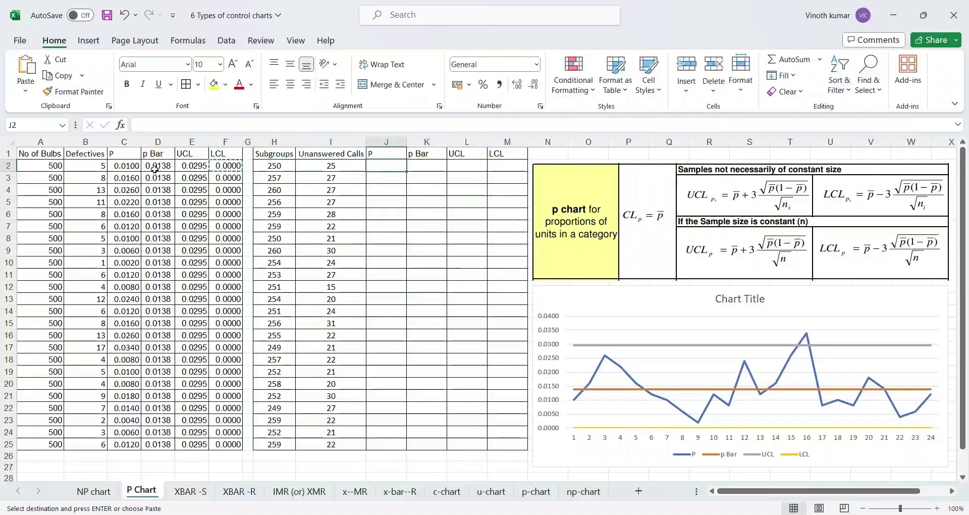
text(=)
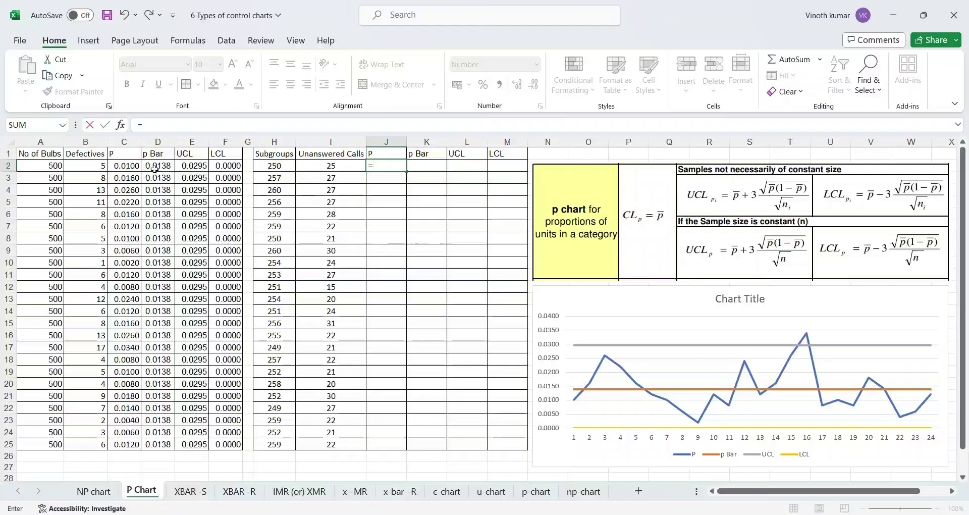
key(Left)
text(/)
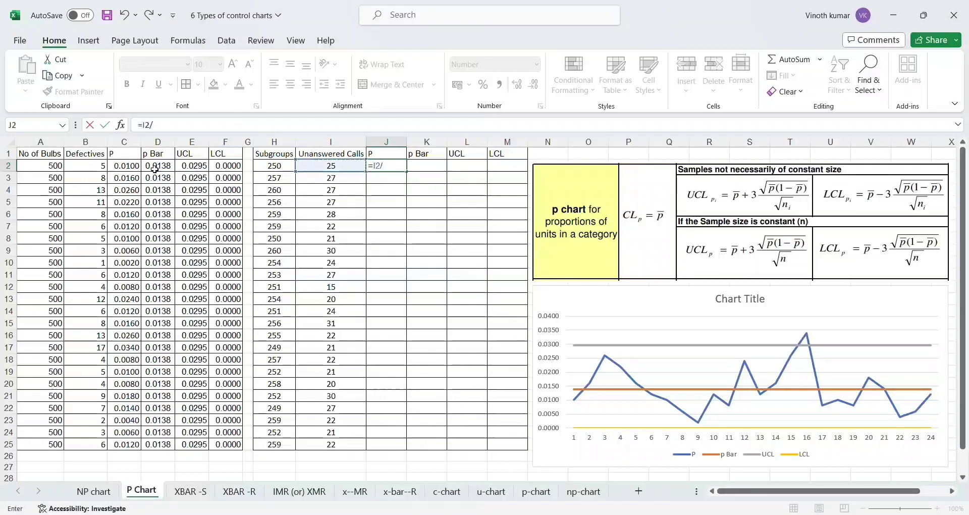
key(Left)
key(Left)
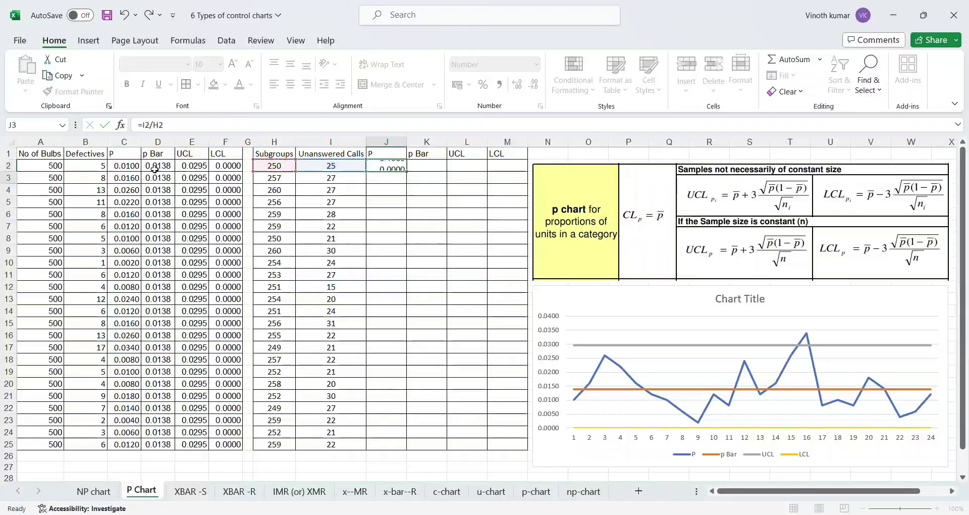
key(Return)
- Copy the proportion formula from J2 down the P column through J25
key(Up)
key(ctrl+c)
key(Left)
key(ctrl+Down)
key(Right)
key(ctrl+shift+Up)
key(ctrl+v)
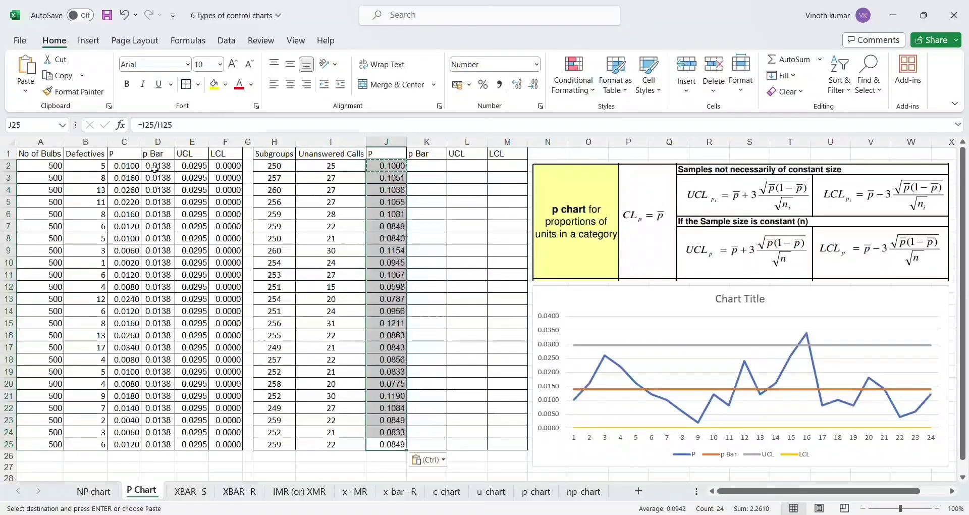
- Calculate p Bar for the unanswered calls in K2 with =SUM(J2:J25)/COUNT(J2:J25)
key(ctrl+Up)
key(Down)
key(Right)
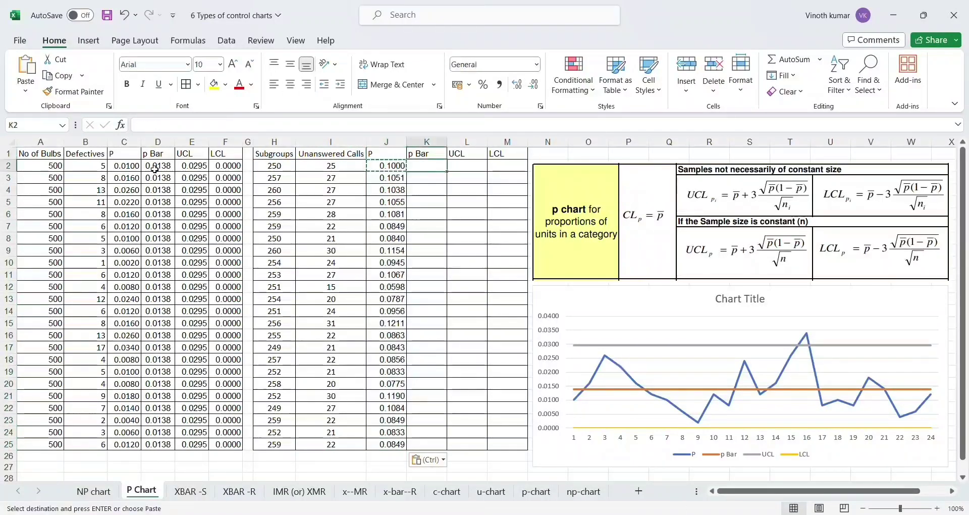
text(=)
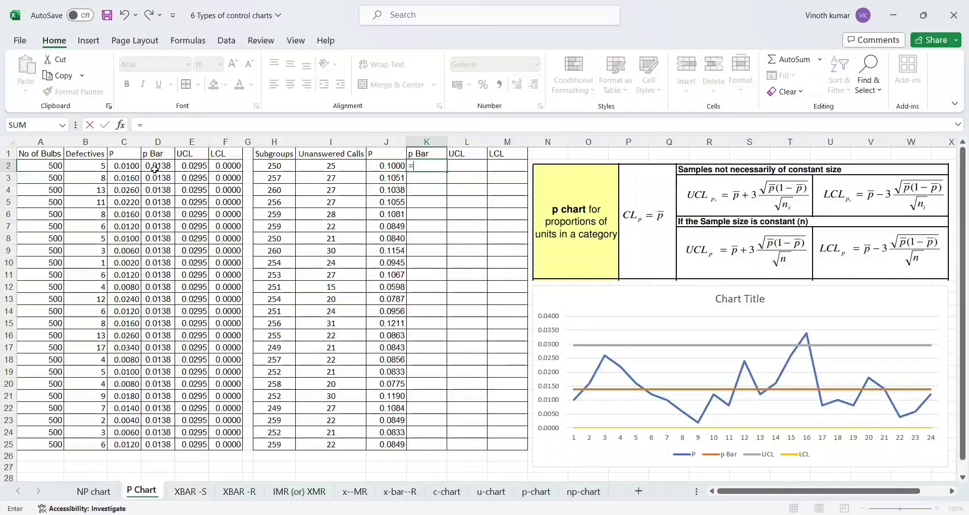
text(sum()
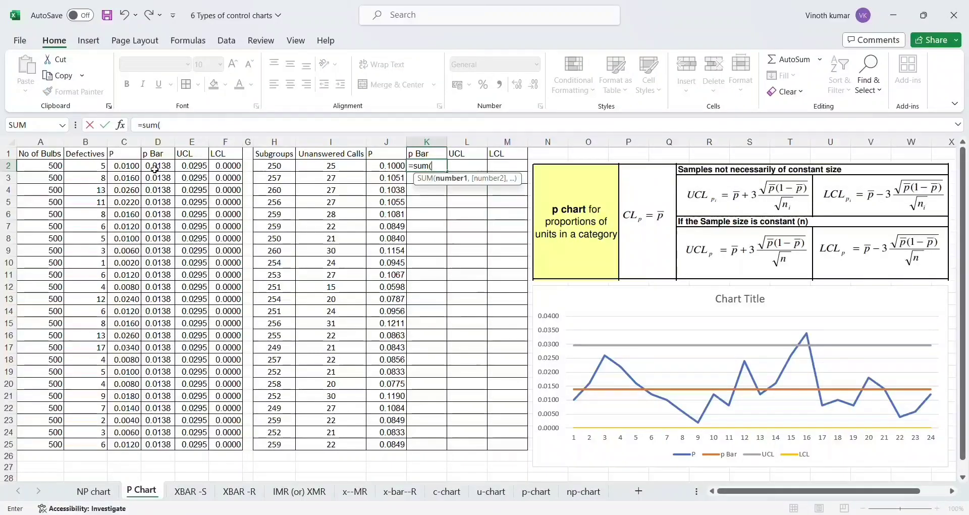
key(Left)
key(ctrl+shift+Down)
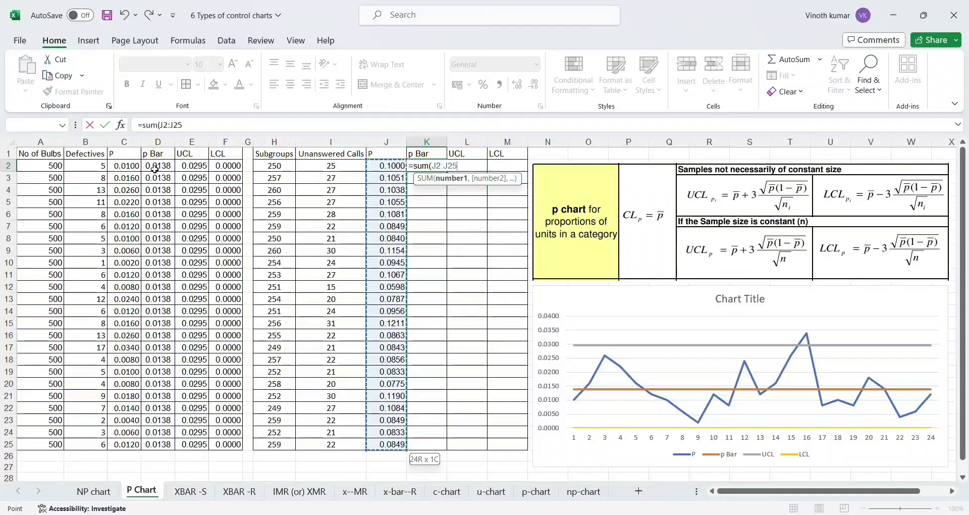
text()/coun)
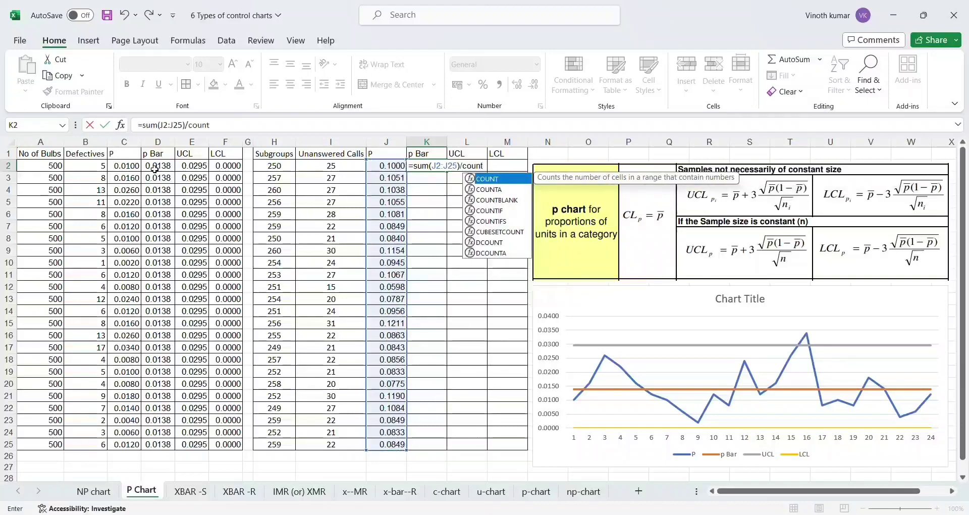
text(t()
key(Left)
key(ctrl+shift+Down)
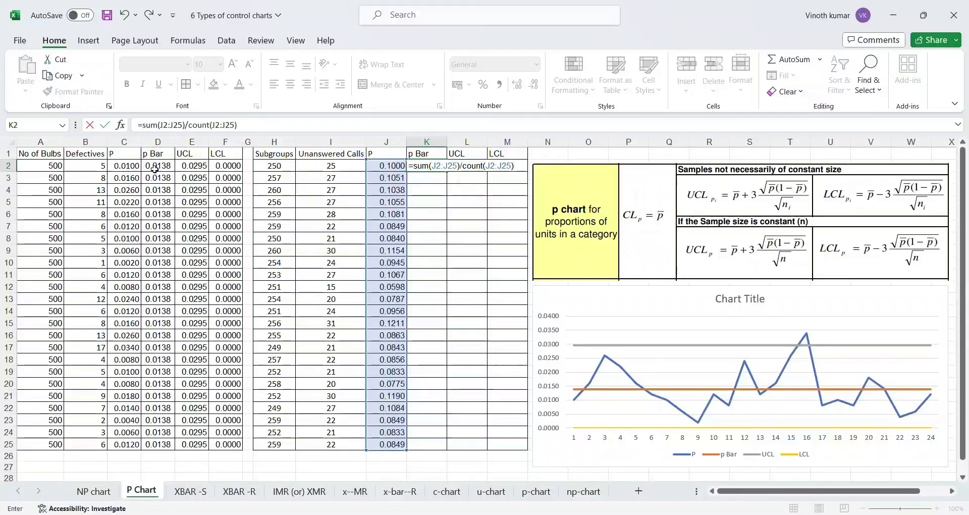
key(ctrl+Return)
key(ctrl+c)
key(Left)
key(ctrl+Down)
key(Right)
key(ctrl+shift+Up)
key(ctrl+v)
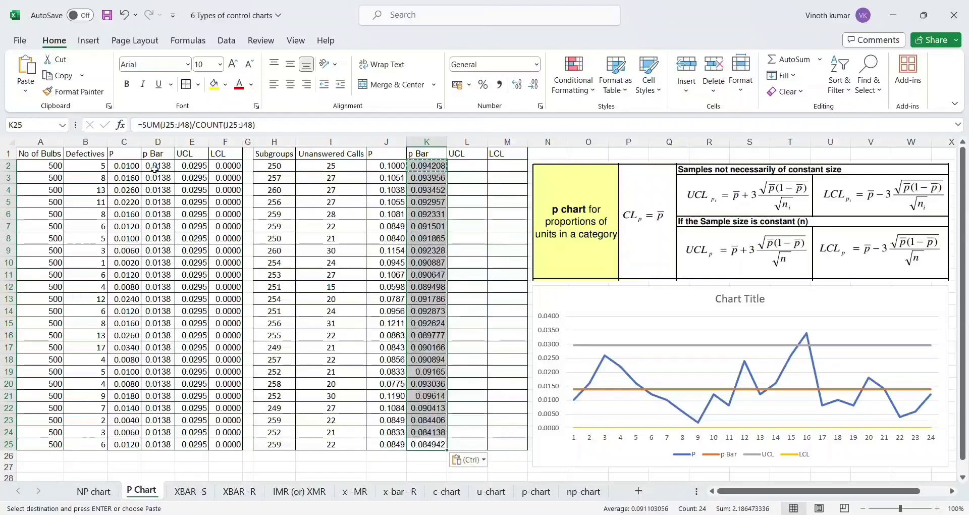
key(ctrl+Down)
key(ctrl+Up)
key(Down)
key(Down)
key(ctrl+shift+Down)
key(Delete)
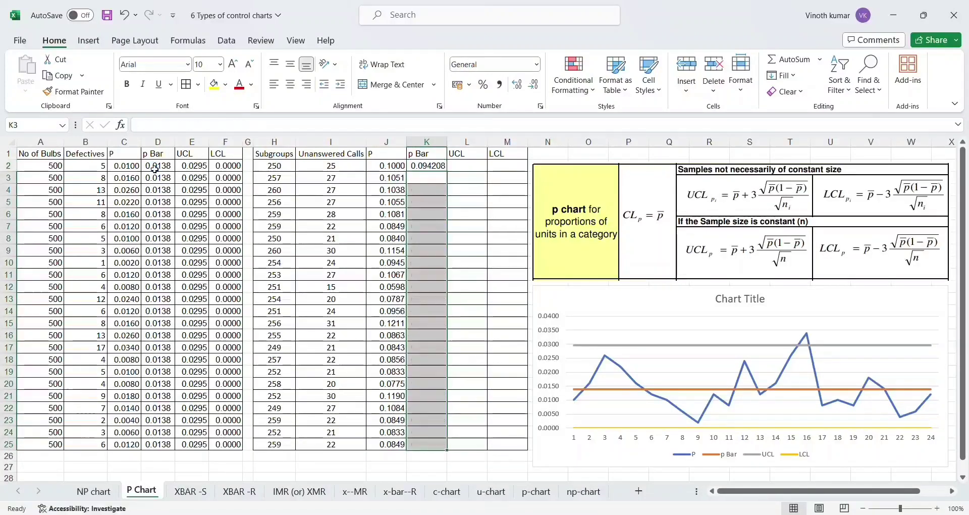
- Link K3 to the p Bar value above it with the formula =K2
text(=)
key(Up)
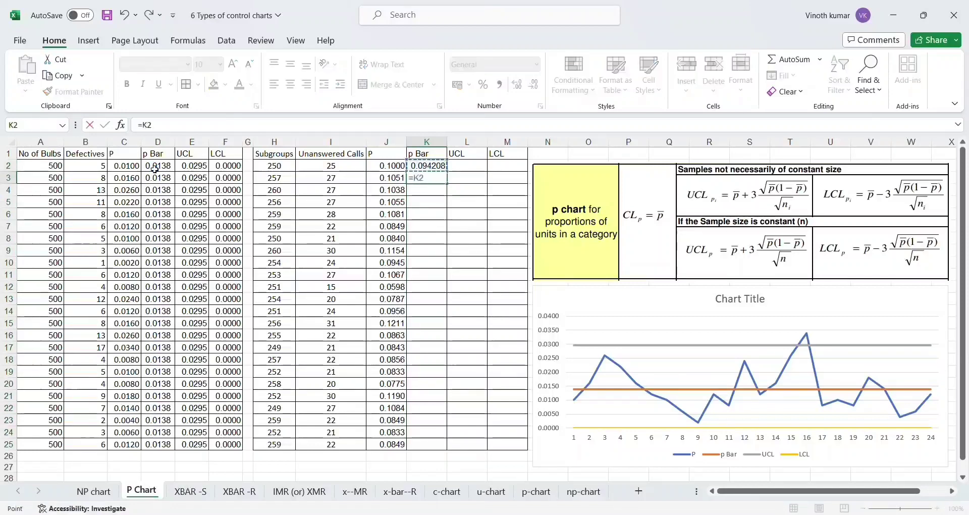
key(ctrl+Return)
- Copy the p Bar link from K3 down the column through K25
key(ctrl+c)
key(Left)
key(ctrl+Down)
key(Right)
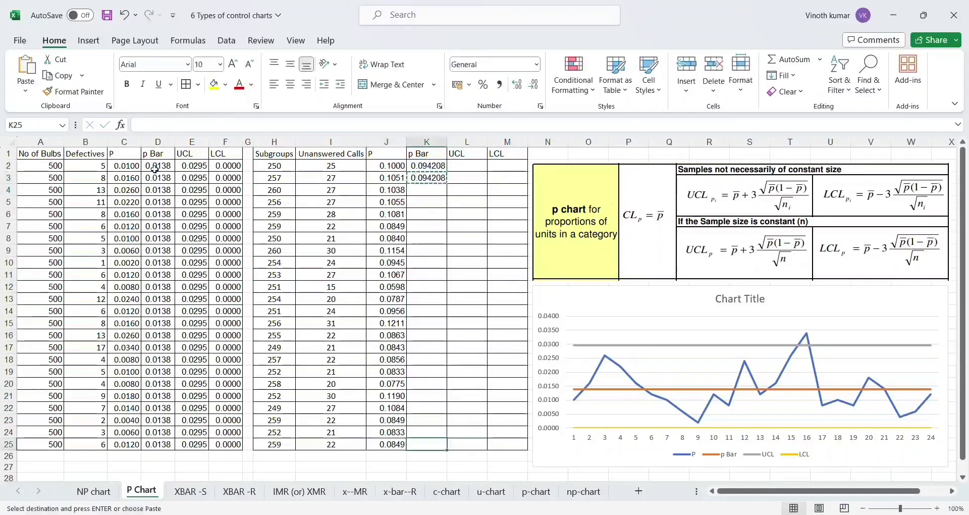
key(ctrl+shift+Up)
key(ctrl+v)
key(Escape)
- Copy the UCL formula from E2 into L2 so it reads =K2+3*SQRT((K2*(1-K2))/H2), and check its cell references
key(Up)
key(Up)
key(Up)
key(Up)
key(Up)
key(Up)
key(Up)
key(Up)
key(Up)
key(Up)
key(Up)
key(Up)
key(Up)
key(Up)
key(Up)
key(Up)
key(Up)
key(Up)
key(Up)
key(Up)
key(Up)
key(Up)
key(Up)
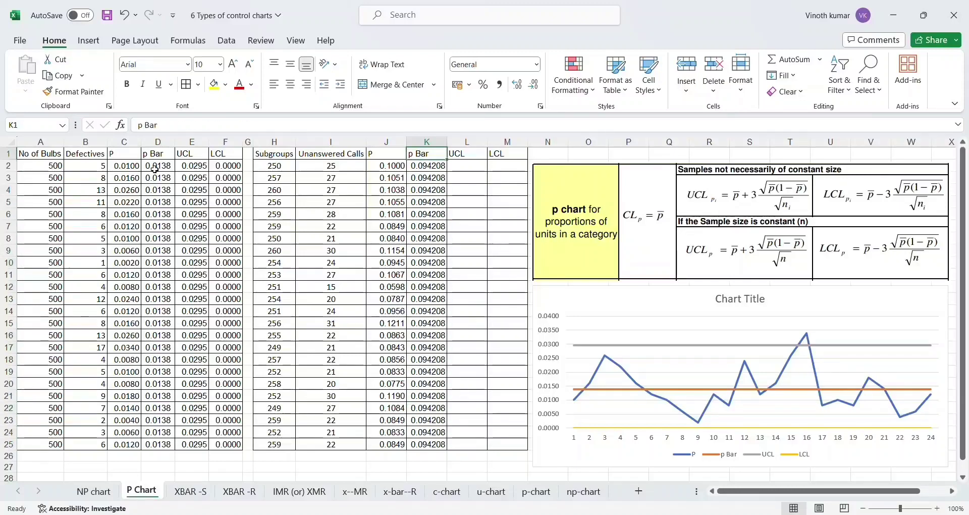
key(Left)
key(Left)
key(Left)
key(Left)
key(Left)
key(Left)
key(ctrl+c)
key(Right)
key(Right)
key(Right)
key(Right)
key(Right)
key(Right)
key(Right)
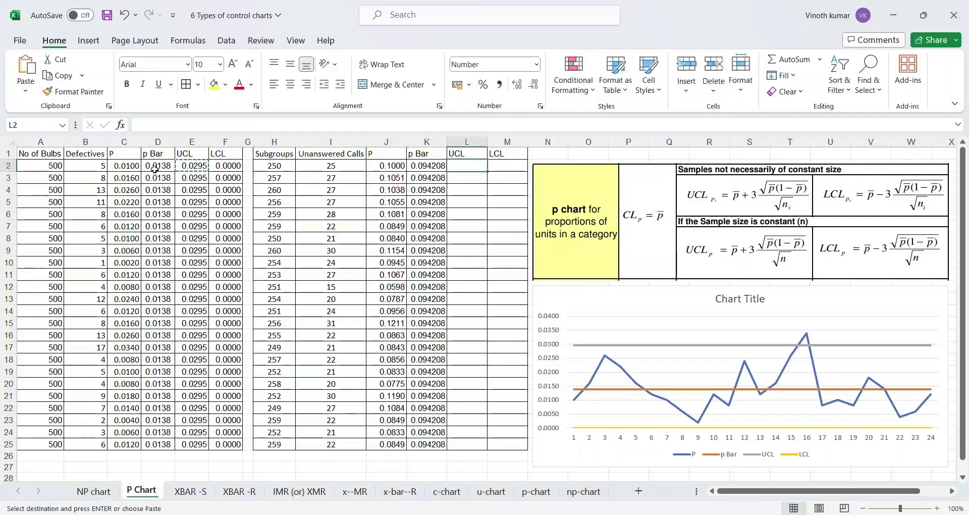
key(ctrl+v)
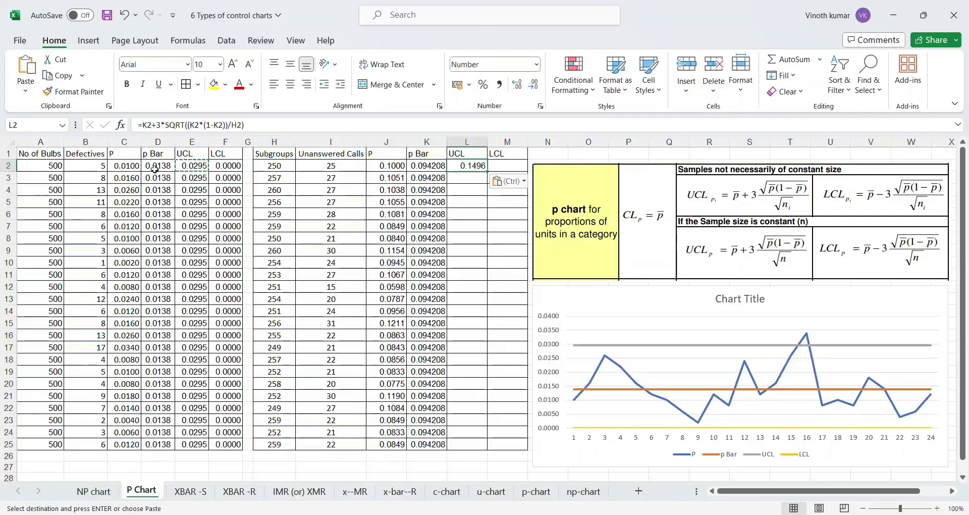
key(Up)
double_click(461, 166)
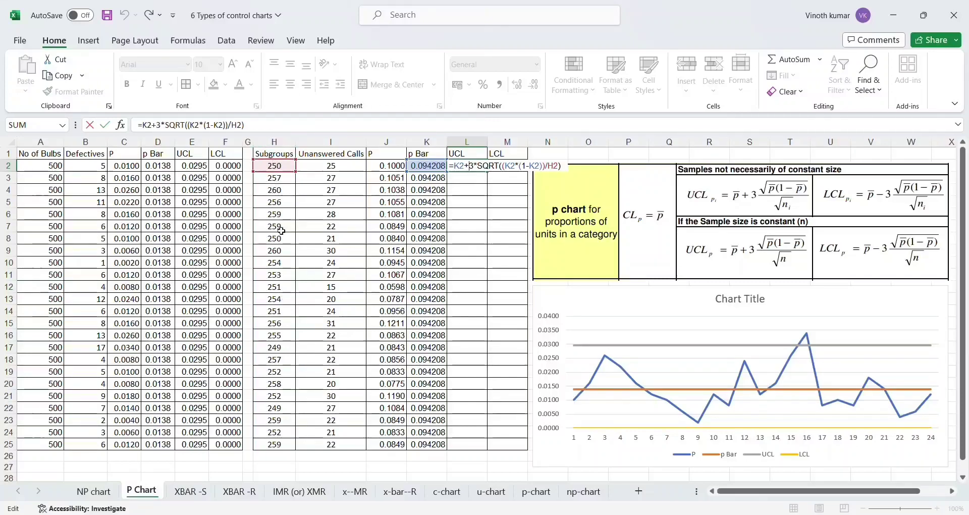
key(ctrl+Return)
- Copy the UCL formula from L2 down the calls table's UCL column through L25
key(ctrl+c)
key(Down)
key(ctrl+v)
key(Left)
key(ctrl+Down)
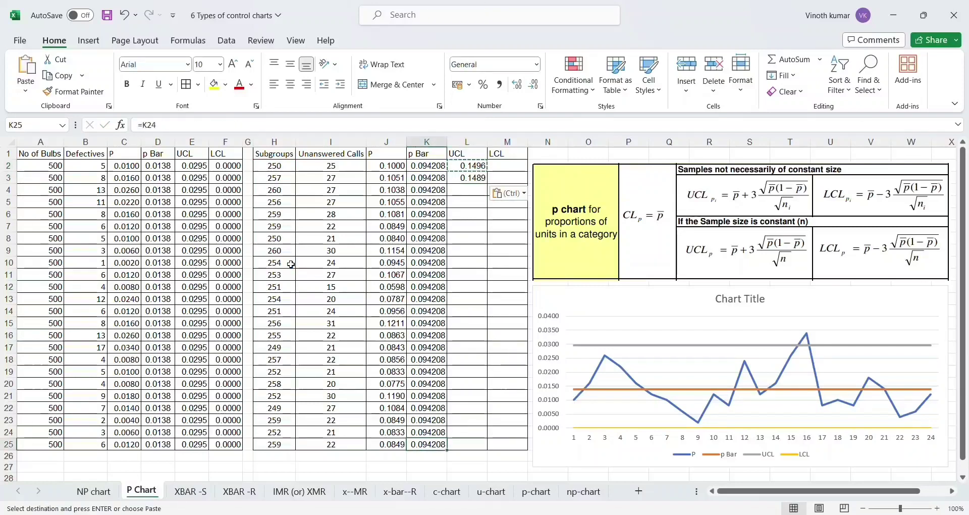
key(Right)
key(ctrl+shift+Up)
key(ctrl+v)
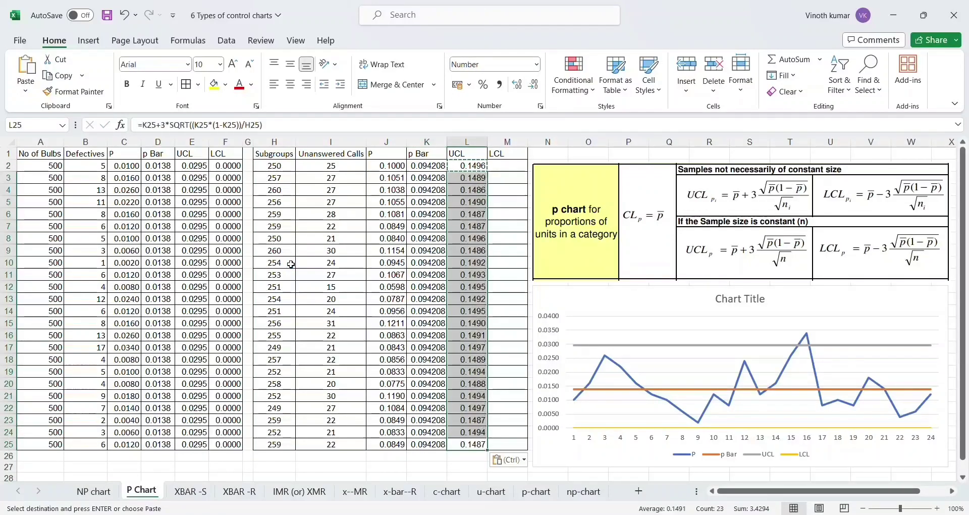
- Copy the LCL formula from F2 into M2 so it reads =MAX(0,K2-3*SQRT((K2*(1-K2))/H2)), and check its cell references
key(Up)
key(Up)
key(Up)
key(Up)
key(Up)
key(Up)
key(Up)
key(Up)
key(Up)
key(Up)
key(Up)
key(Up)
key(Up)
key(Up)
key(Up)
key(Up)
key(Up)
key(Up)
key(Up)
key(Up)
key(Up)
key(Up)
key(Up)
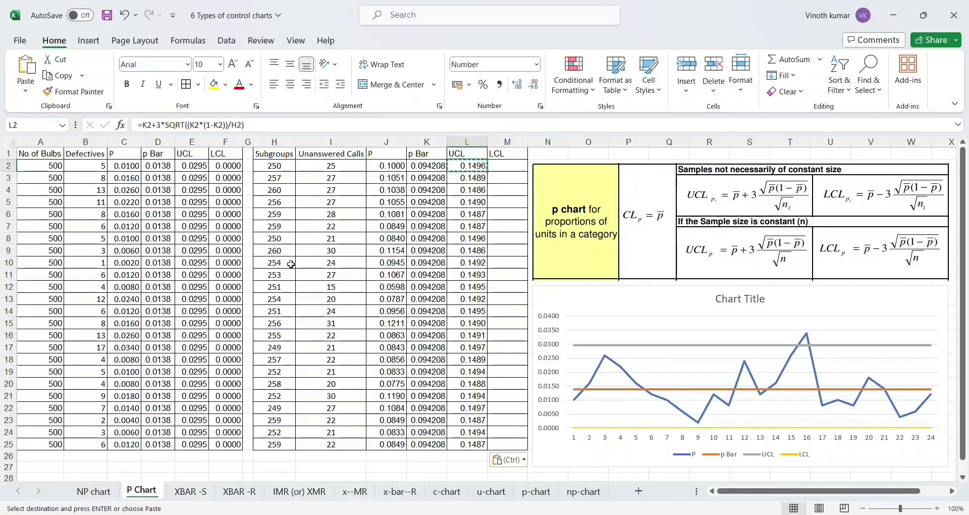
key(Left)
key(Left)
key(Left)
key(Left)
key(Left)
key(Left)
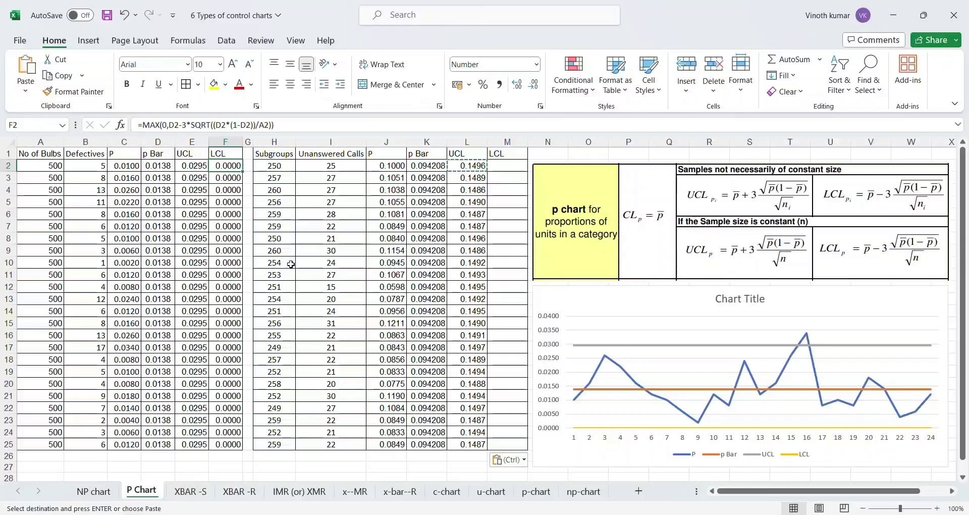
key(Right)
key(Right)
key(Right)
key(Right)
key(Right)
key(Right)
key(Right)
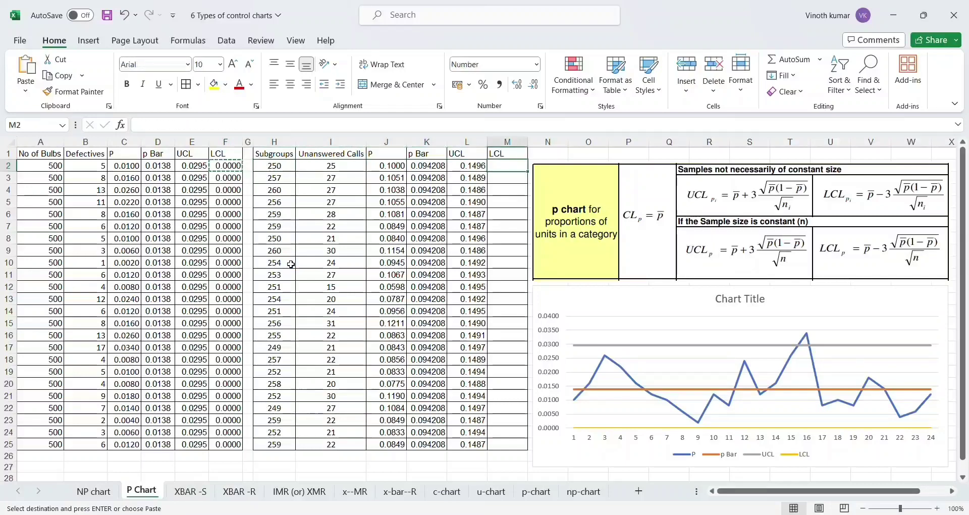
key(ctrl+v)
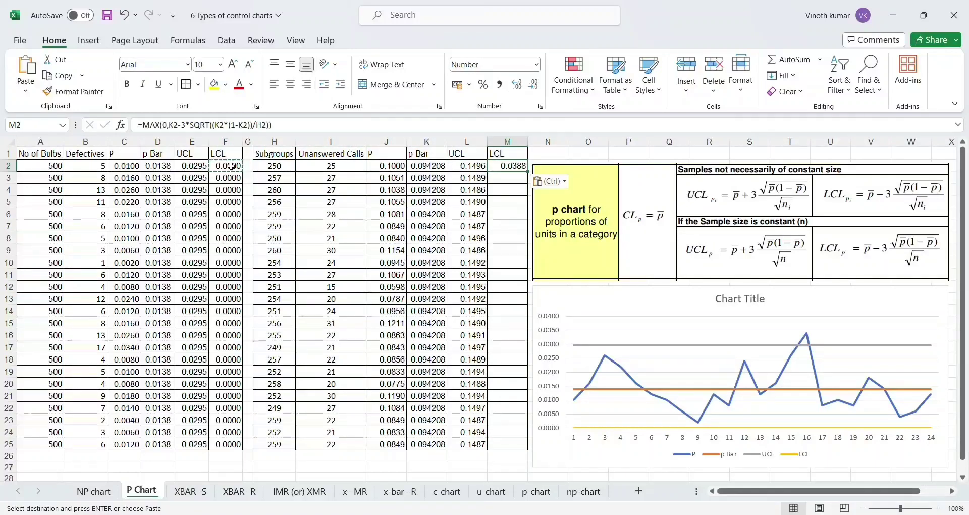
double_click(502, 164)
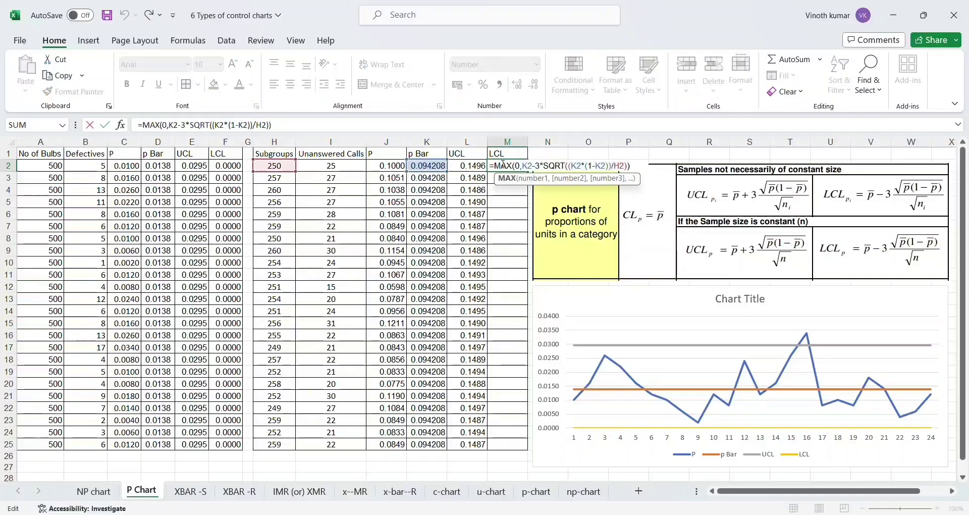
key(Return)
- Copy the LCL formula from M2 down the calls table's LCL column through M25
key(Up)
key(ctrl+c)
key(Left)
key(ctrl+Down)
key(Right)
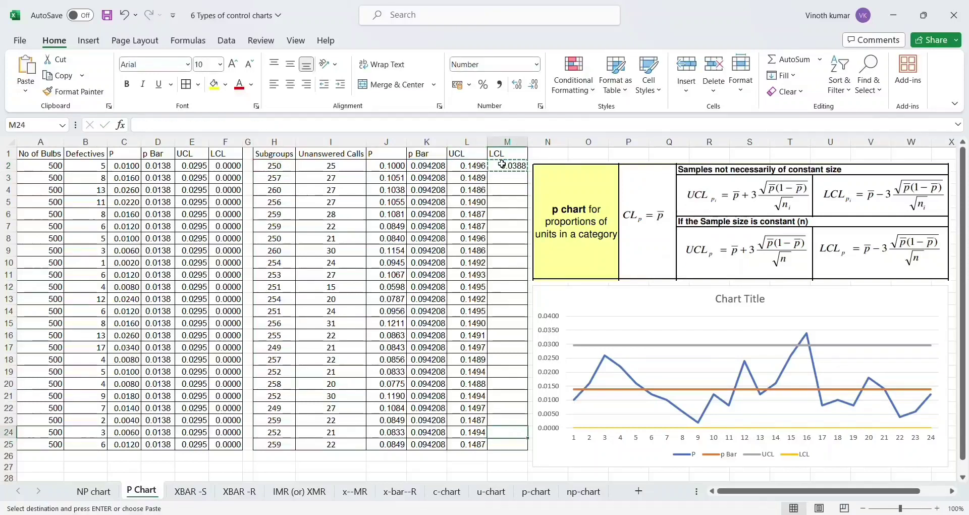
key(ctrl+shift+Up)
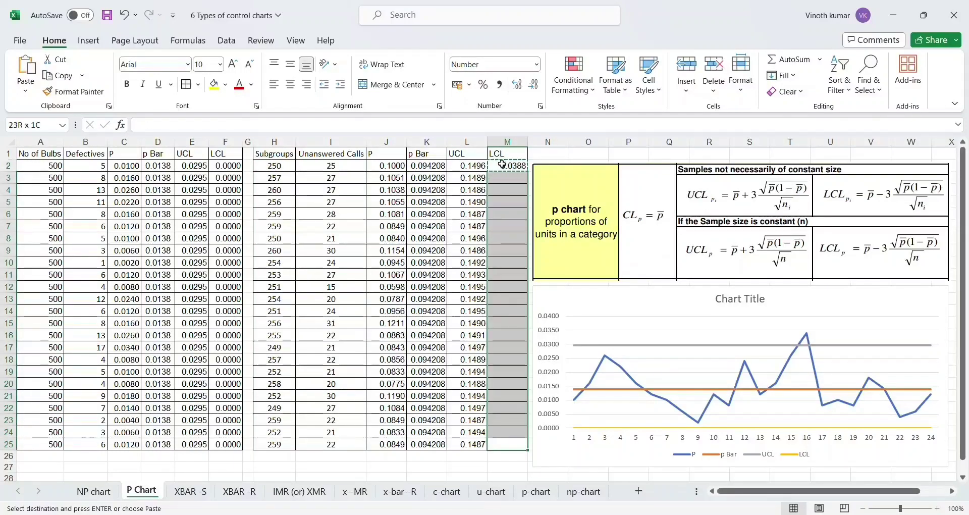
key(ctrl+v)
- Insert a 2-D line chart of the P, p Bar, UCL and LCL data in J1:M25 and widen it to about column U
key(Left)
key(ctrl+Down)
key(Up)
key(Up)
key(ctrl+Up)
key(Down)
key(Down)
key(Down)
key(Down)
key(Right)
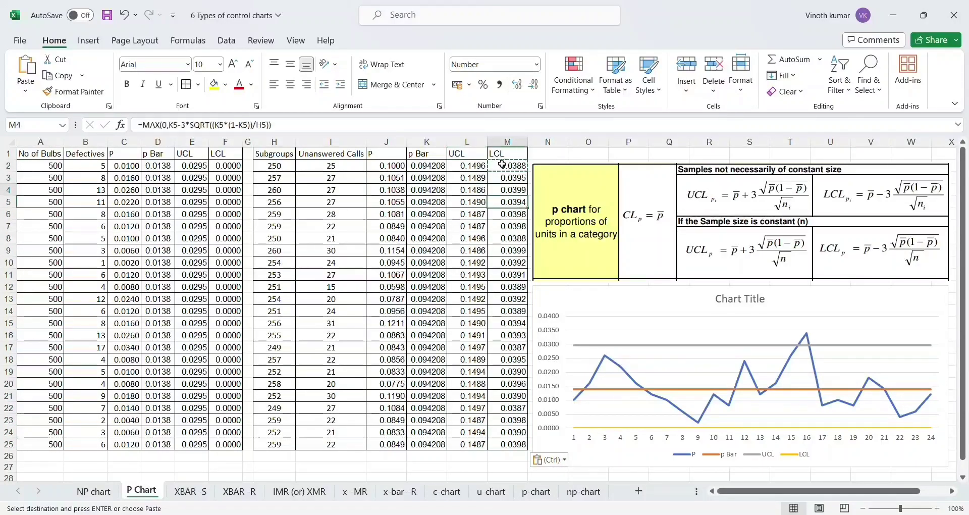
key(Left)
key(Left)
key(Left)
key(Up)
key(Up)
key(Up)
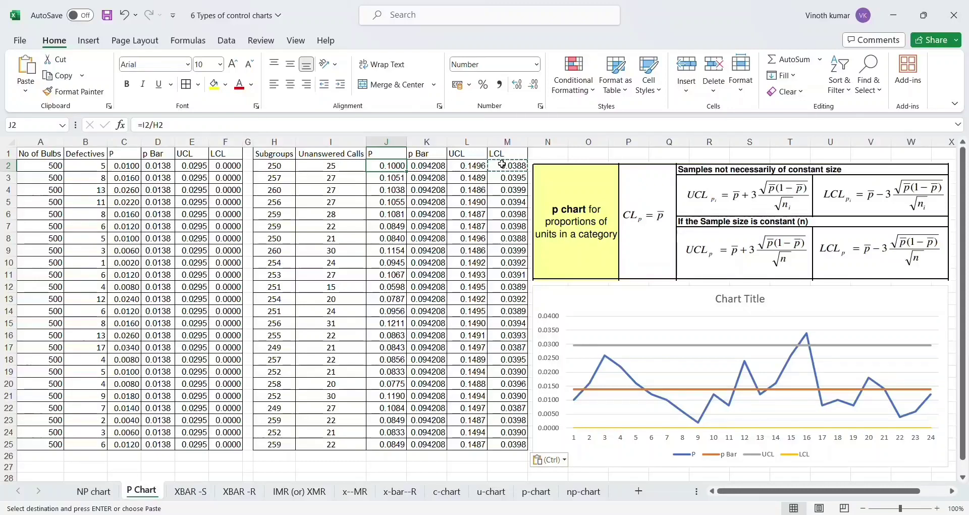
key(Right)
key(Left)
key(Up)
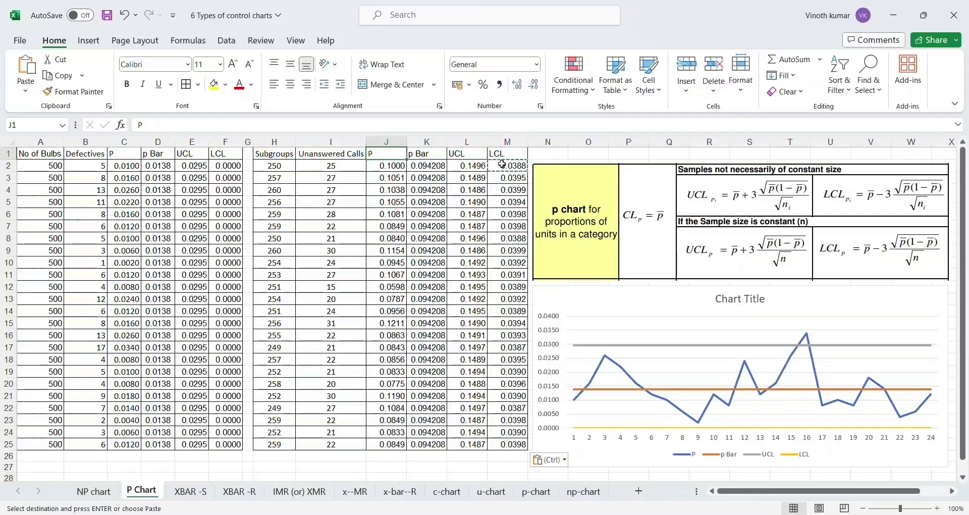
key(shift+Right)
key(shift+Right)
key(shift+Right)
key(ctrl+shift+Down)
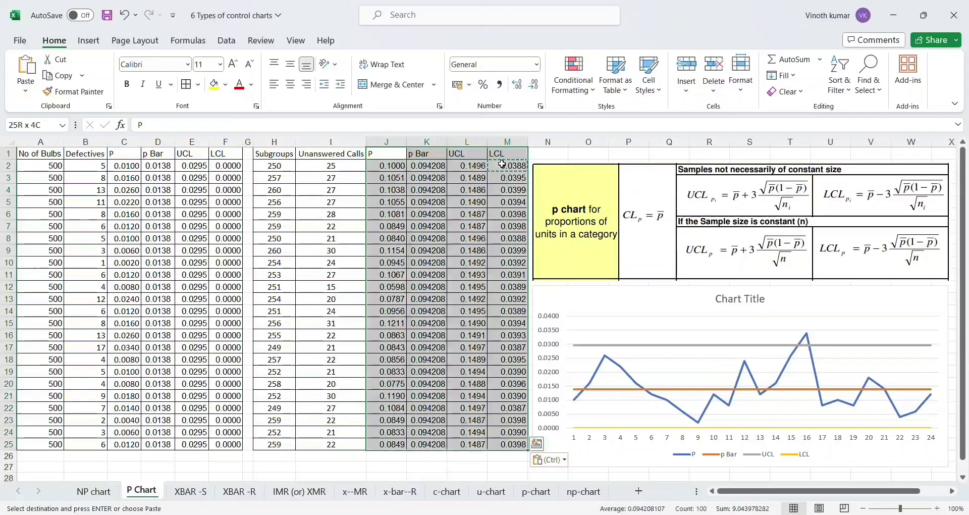
click(89, 41)
click(387, 78)
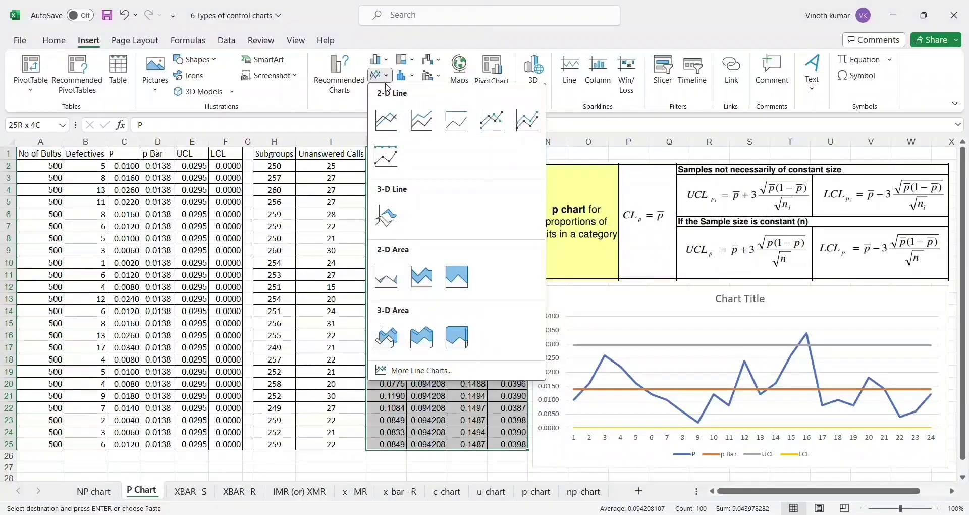
click(387, 125)
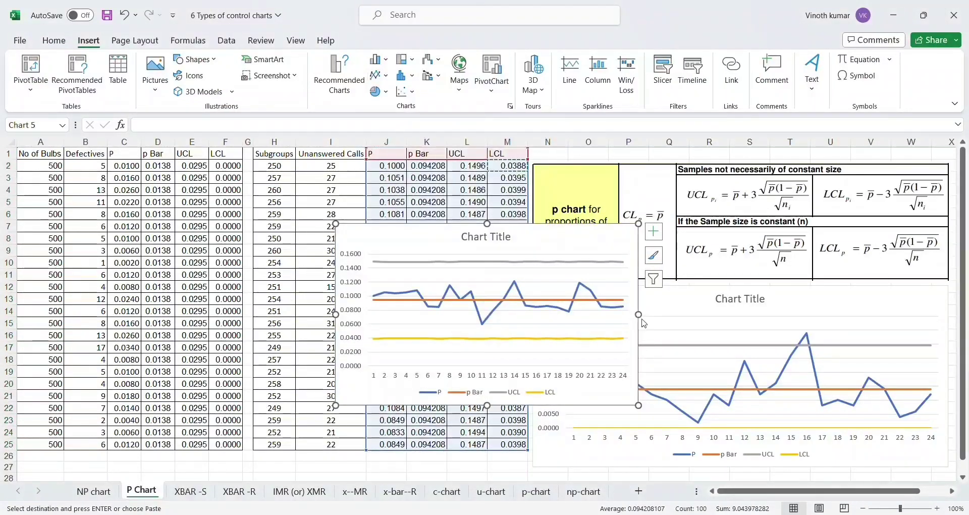
drag(638, 313, 859, 369)
scroll(859, 369, down, 4)
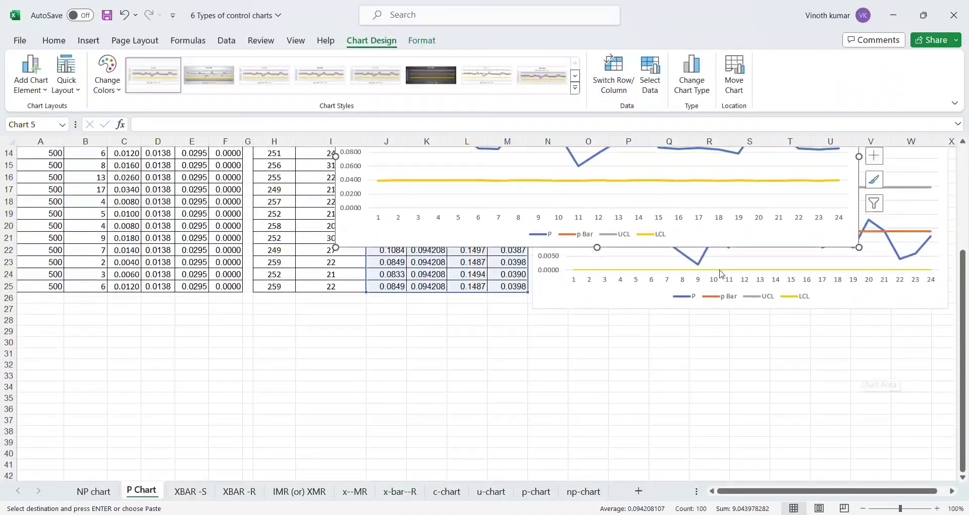
click(643, 211)
drag(418, 189, 534, 357)
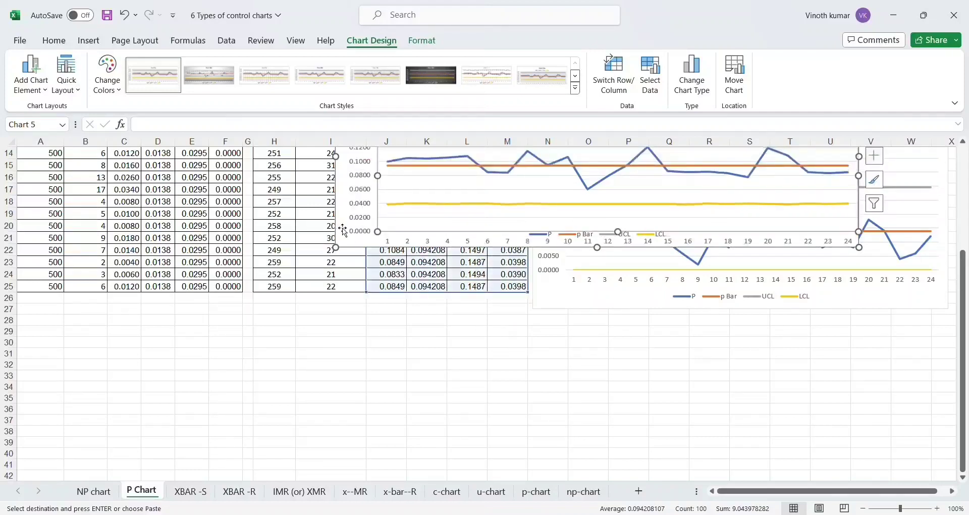
drag(353, 223, 566, 506)
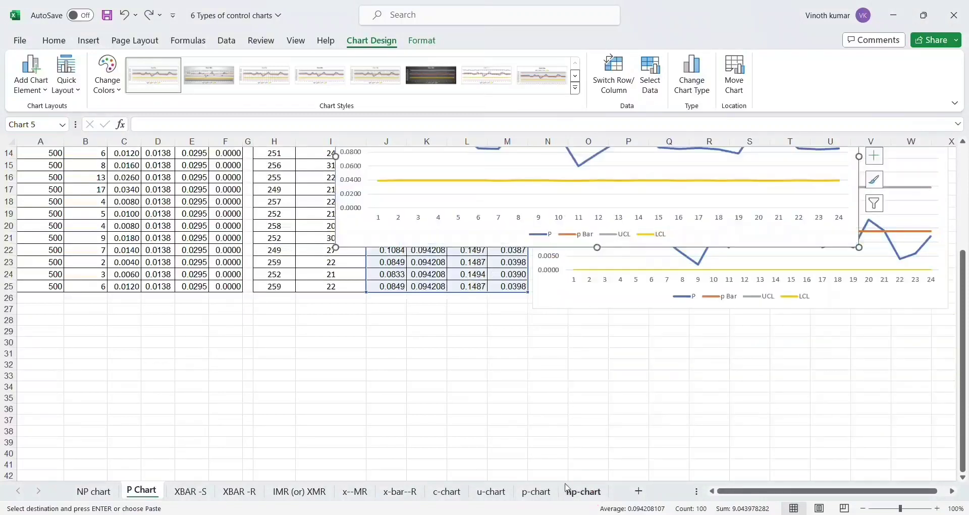
drag(392, 259, 488, 374)
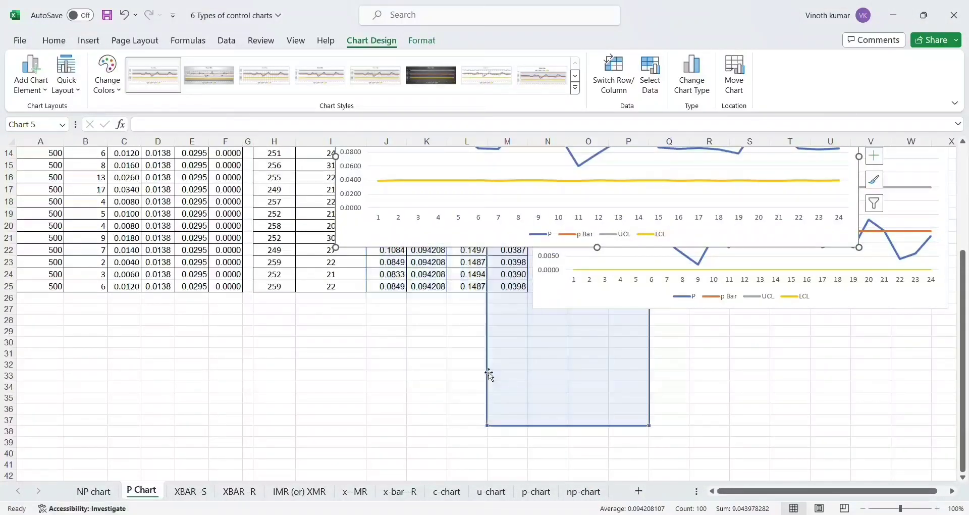
key(ctrl+z)
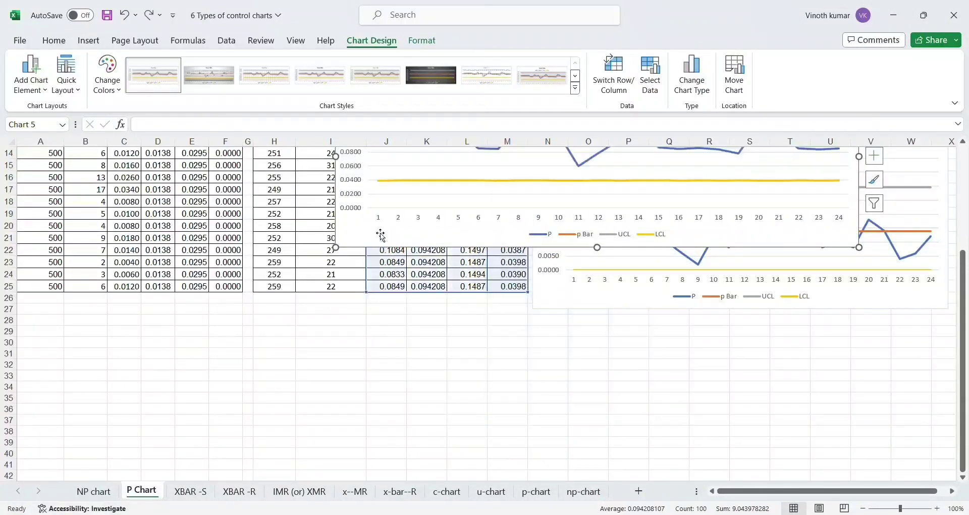
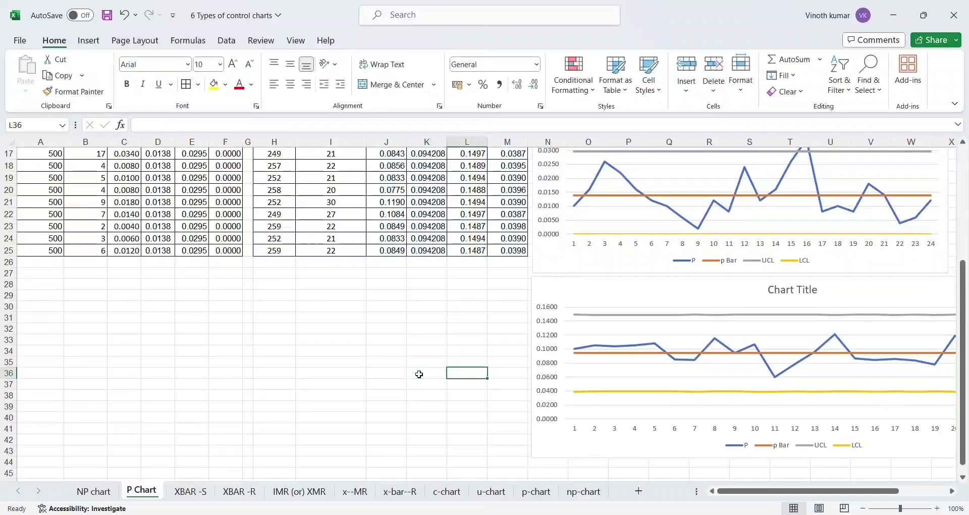
- Examine the bulb and calls p charts alongside their data tables and the control limit formulas for constant and varying sample sizes
key(Up)
key(Up)
key(Up)
key(Up)
key(Up)
key(Up)
key(Up)
key(Up)
key(Up)
key(Up)
key(Up)
key(Up)
key(Up)
key(Up)
key(Up)
key(Up)
key(Up)
key(Up)
key(Up)
key(Up)
key(Up)
key(Up)
key(Up)
key(Up)
key(Up)
key(Up)
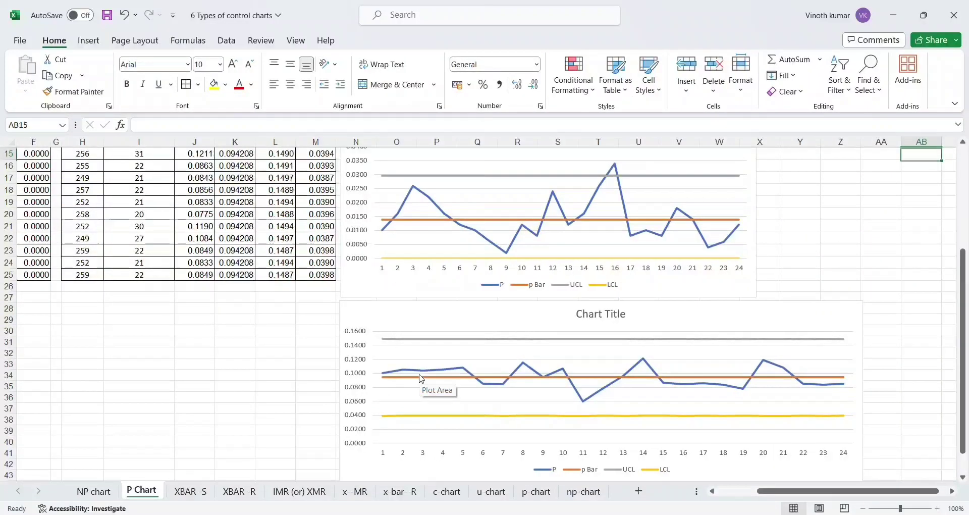
key(Left)
key(Left)
key(Left)
key(Left)
key(Left)
key(Left)
key(Left)
key(Left)
key(Left)
key(Left)
key(Left)
key(Left)
key(Left)
key(Left)
key(Left)
key(Left)
key(Left)
key(Left)
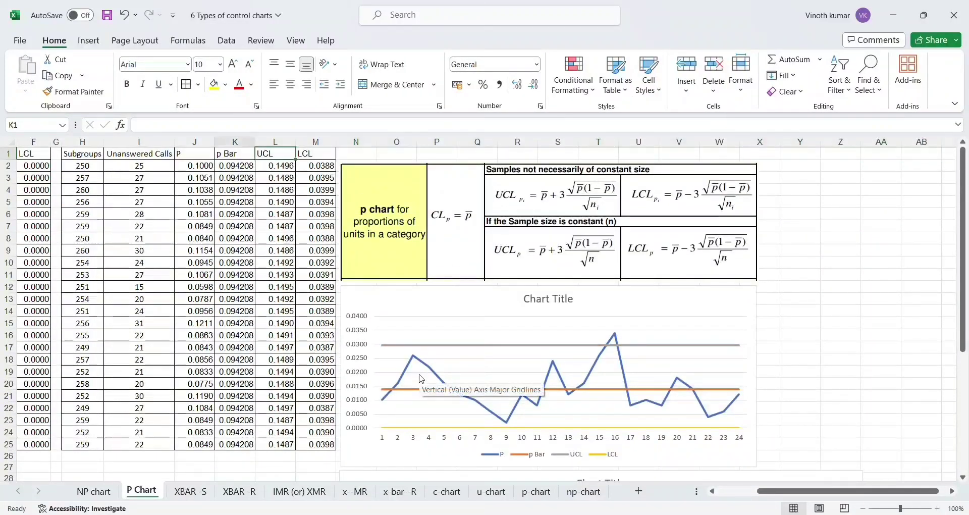
key(Right)
key(Right)
key(Right)
key(Right)
key(Right)
key(Down)
key(Down)
key(Down)
key(Down)
key(Down)
key(Down)
key(Down)
key(Down)
key(Down)
key(Down)
key(Down)
key(Down)
key(Down)
key(Down)
key(Down)
key(Down)
key(Down)
key(Down)
key(Down)
key(Down)
key(Down)
key(Down)
key(Down)
key(Down)
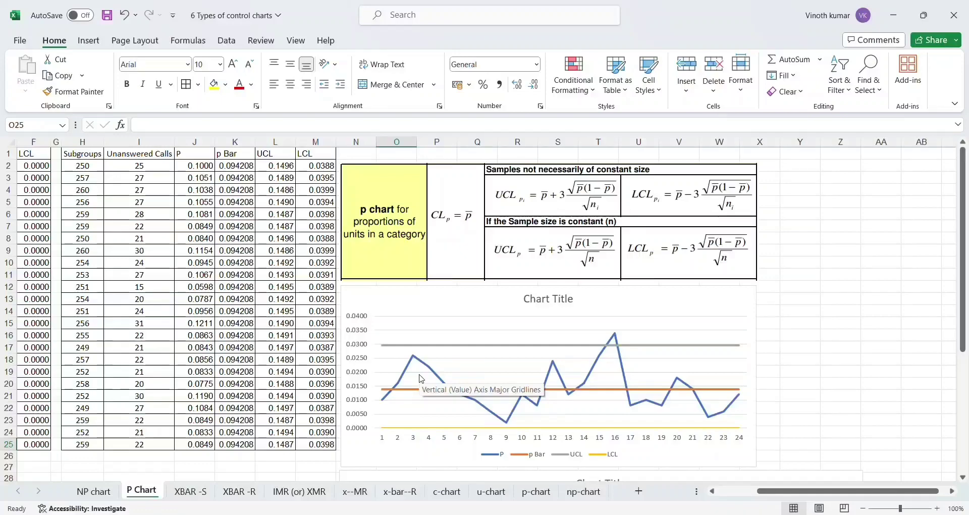
key(Down)
key(Down)
key(Down)
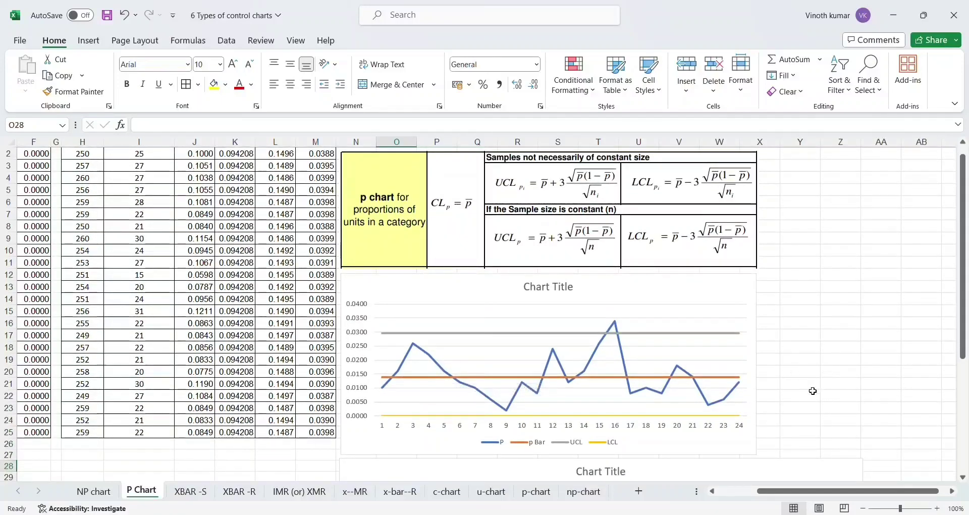
scroll(812, 391, down, 4)
scroll(812, 391, up, 5)
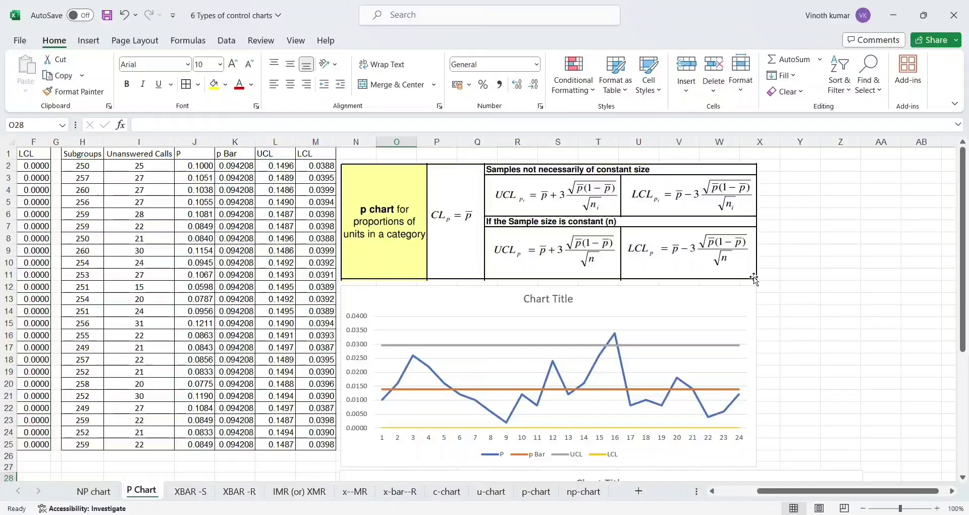
scroll(800, 337, down, 10)
scroll(800, 337, up, 10)
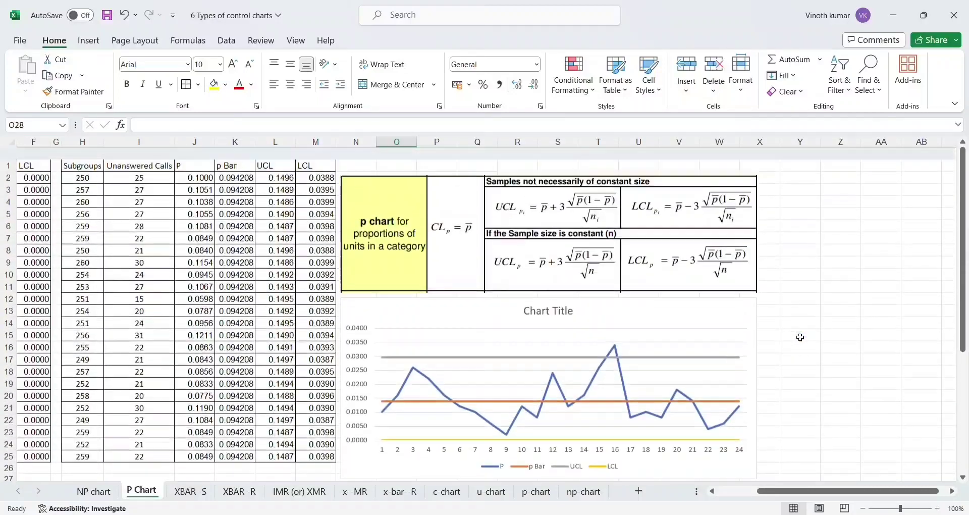
- Widen the bulb data's p chart to about column Z, matching the width of the calls chart below it
scroll(799, 335, down, 2)
click(750, 286)
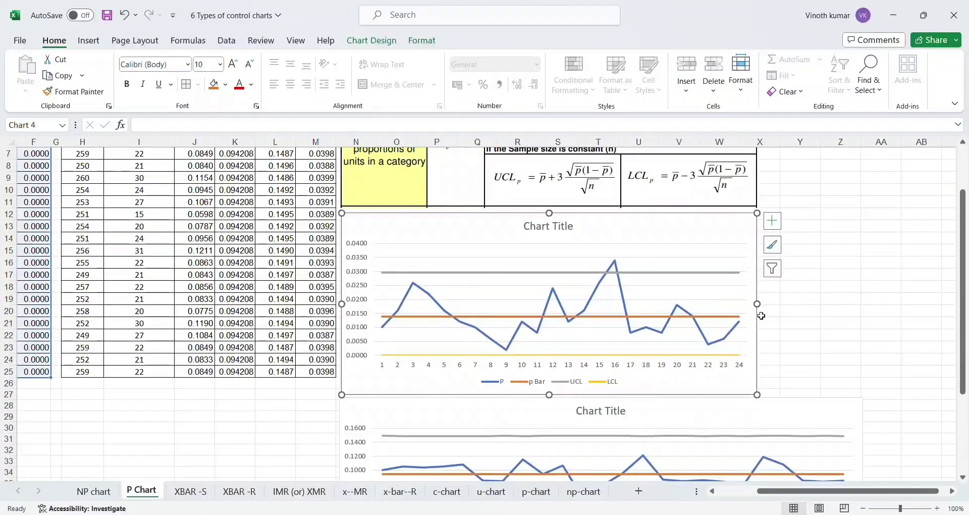
drag(757, 304, 862, 304)
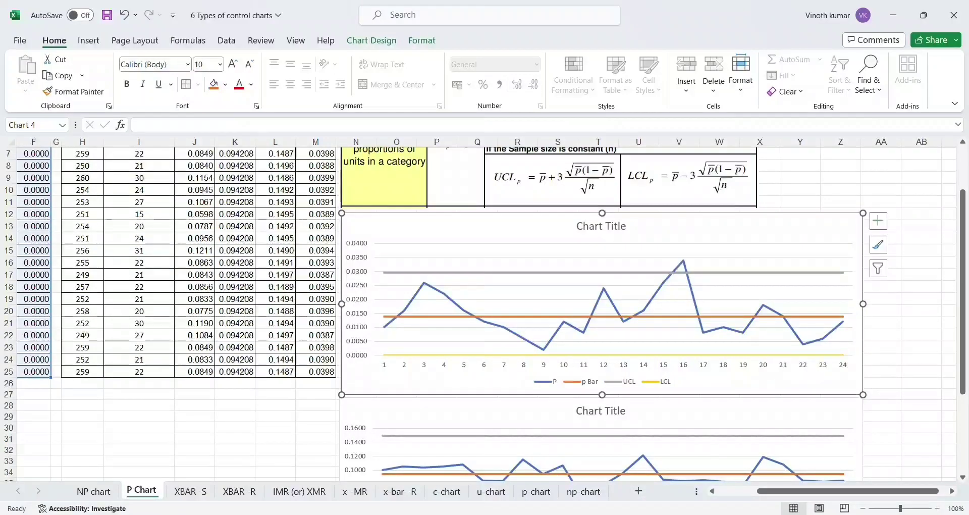
- Switch to Minitab and delete the old P Chart of Defectives, P Chart of Unanswered Calls and NP Chart of Defectives_1 outputs
key(alt+Tab)
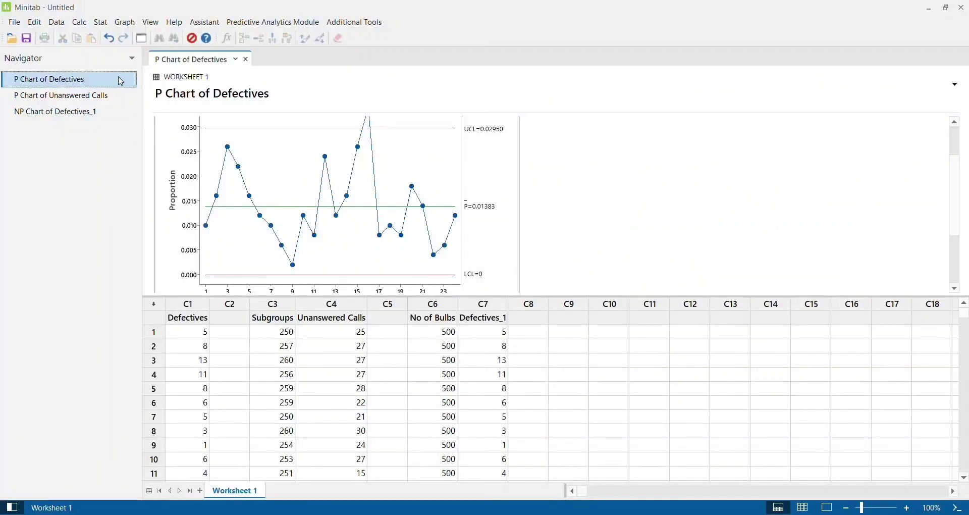
right_click(55, 79)
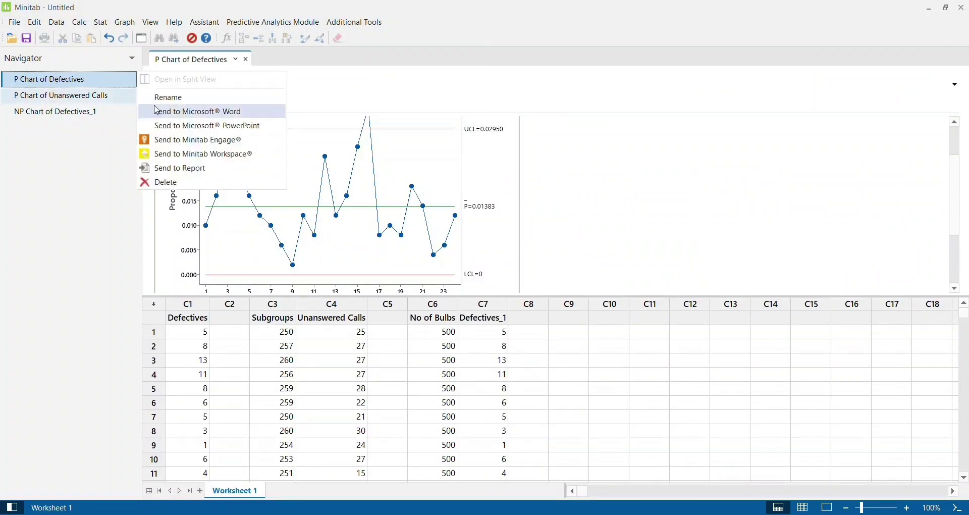
click(181, 187)
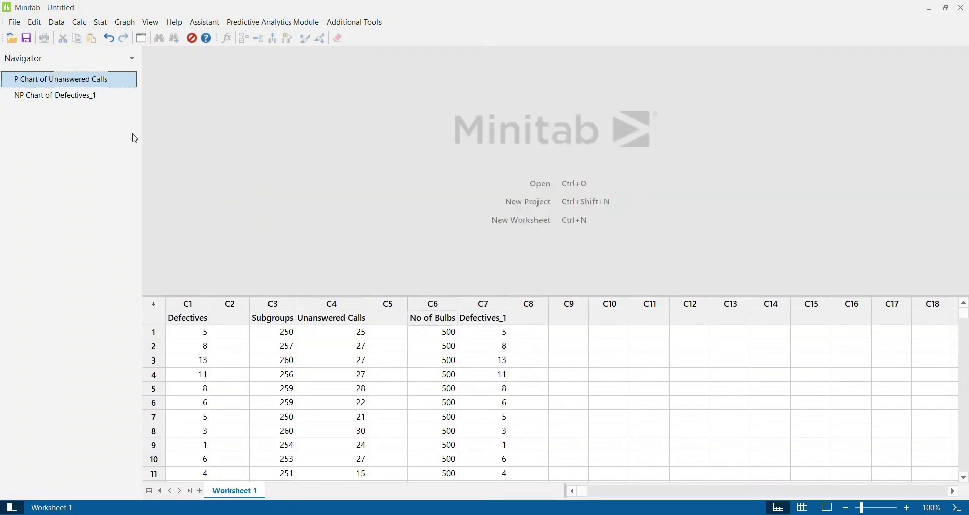
click(84, 84)
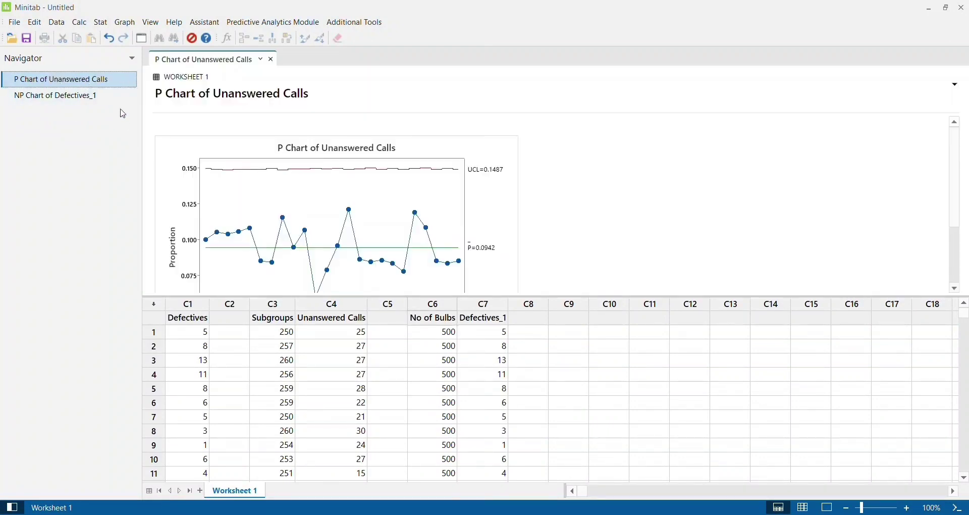
right_click(89, 82)
click(172, 181)
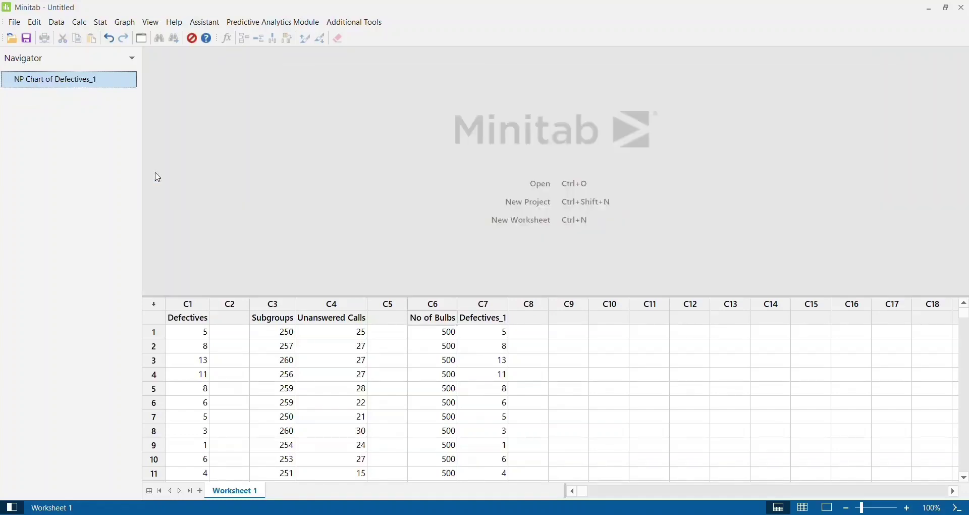
click(82, 84)
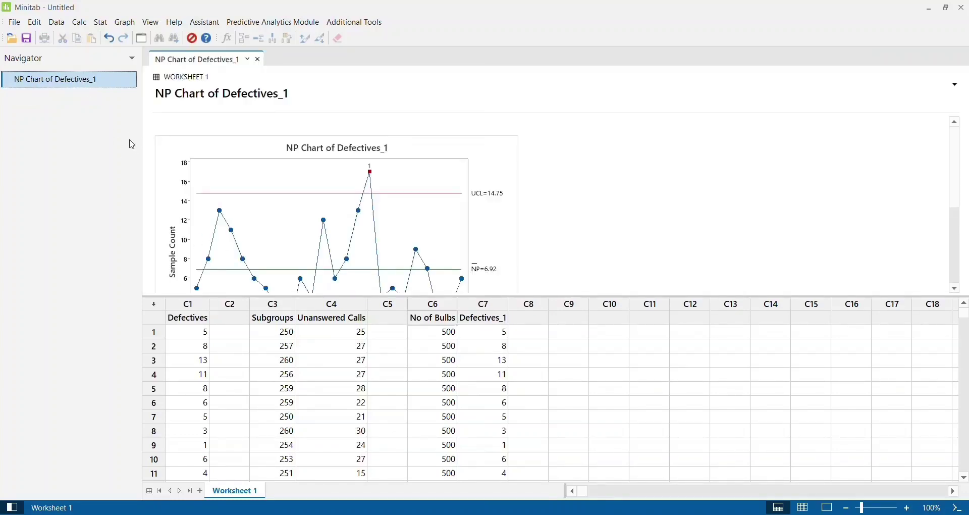
right_click(59, 81)
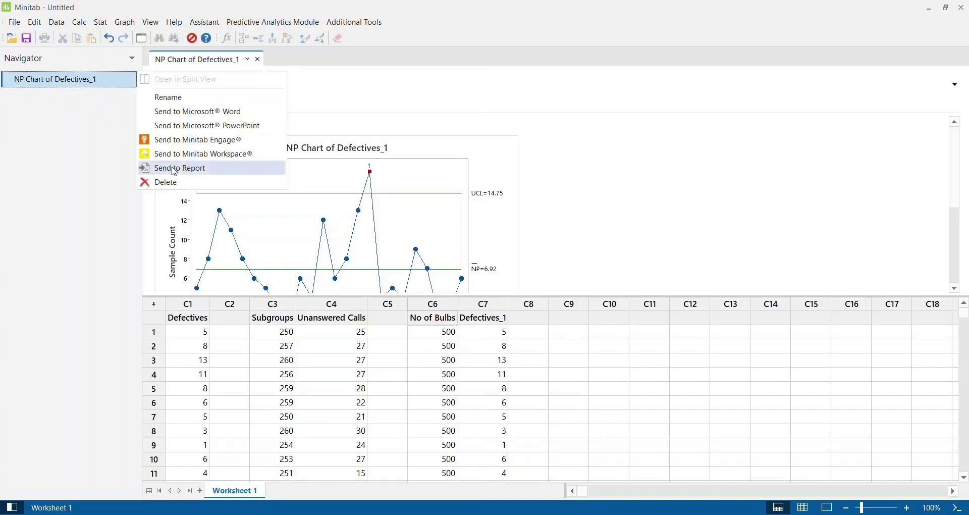
click(178, 182)
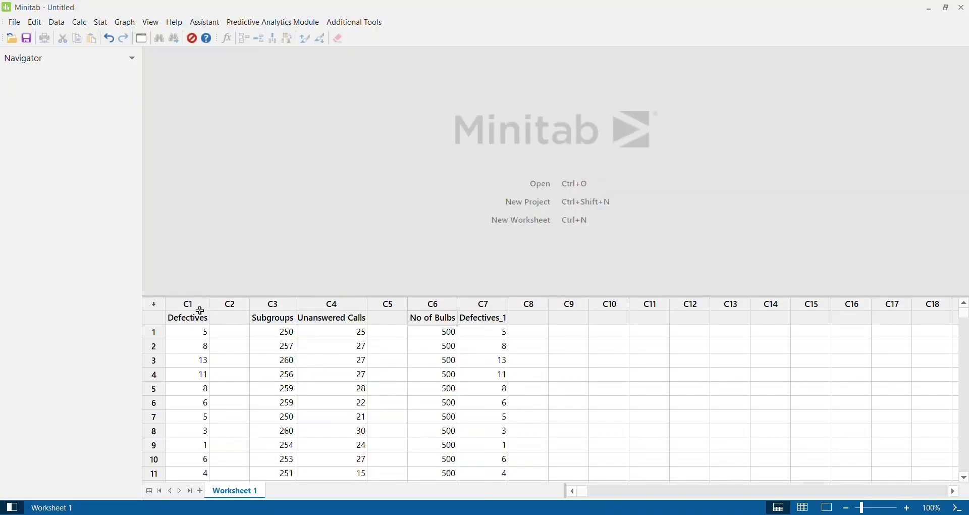
- Clear all the old data from columns C1 to C7 of Worksheet 1
click(191, 303)
drag(191, 303, 477, 315)
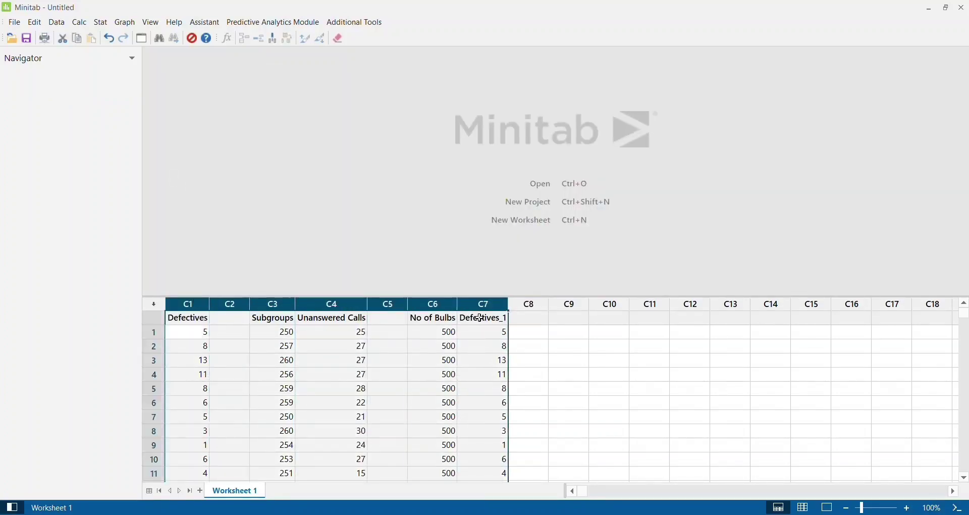
key(Delete)
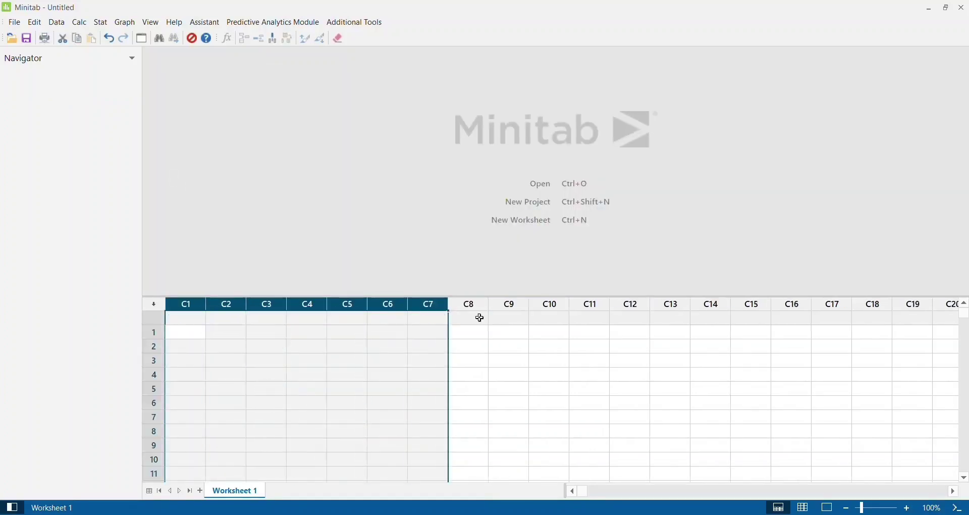
- Copy the No of Bulbs and Defectives data with headers from A1:B25 of the Excel P Chart sheet into Minitab columns C1 and C2
click(191, 317)
key(alt+Tab)
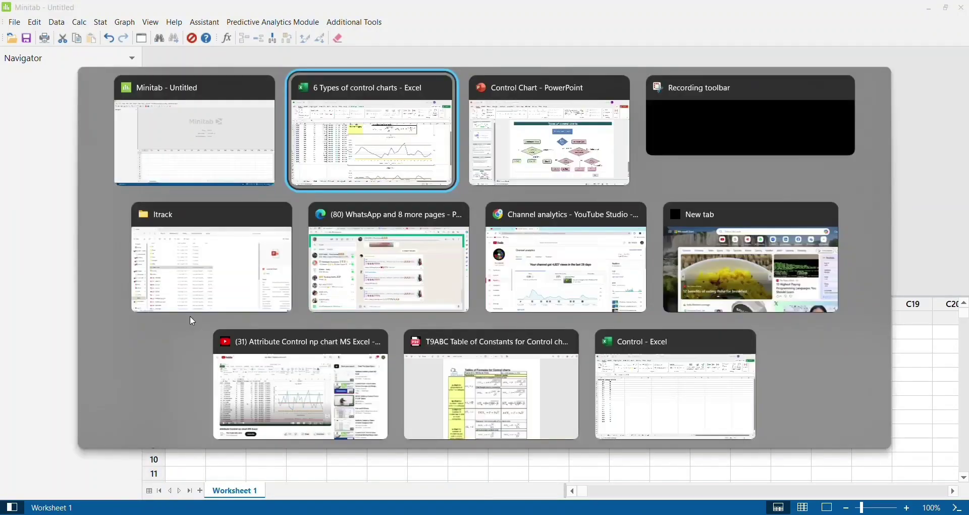
key(Escape)
scroll(80, 249, up, 2)
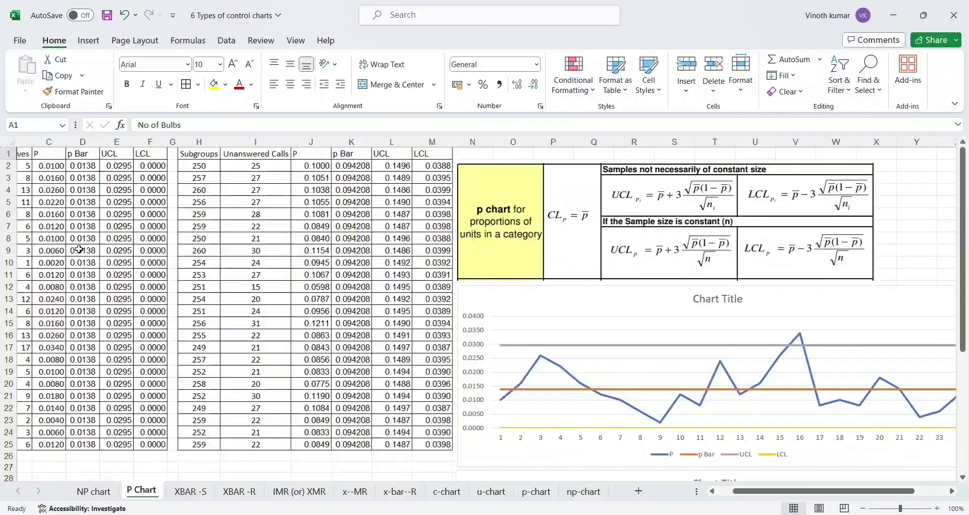
scroll(79, 249, left, 2)
key(shift+Right)
key(ctrl+shift+Down)
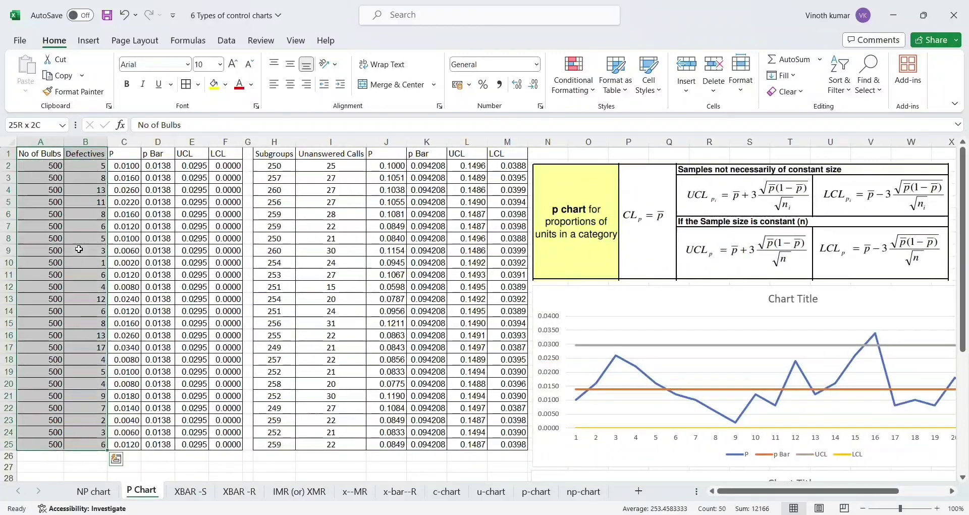
key(ctrl+c)
key(alt+Tab)
key(ctrl+v)
- Copy the Subgroups and Unanswered Calls data with headers from H1:I25 of the Excel sheet into Minitab columns C4 and C5
key(alt+Tab)
key(Right)
key(Right)
key(Right)
key(Right)
key(Right)
key(Right)
key(Up)
key(shift+Right)
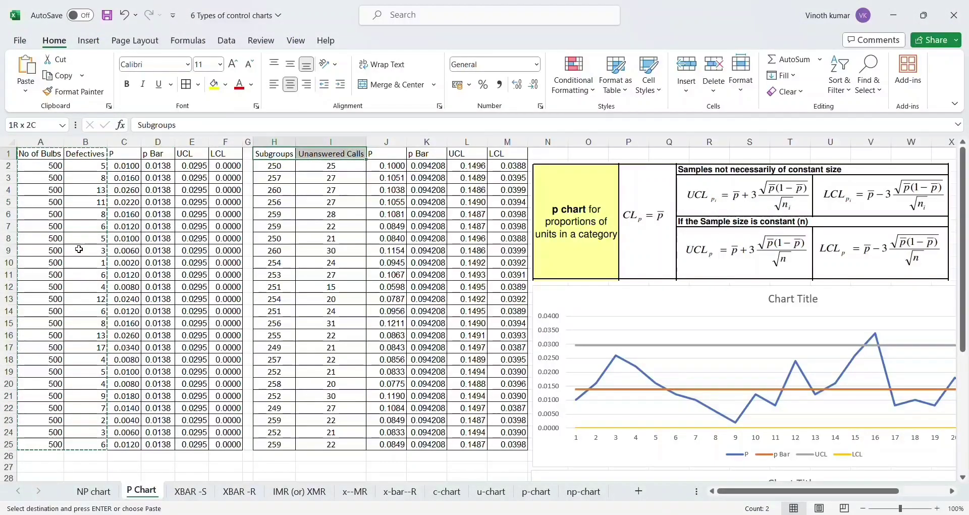
key(ctrl+shift+Down)
key(ctrl+c)
key(alt+Tab)
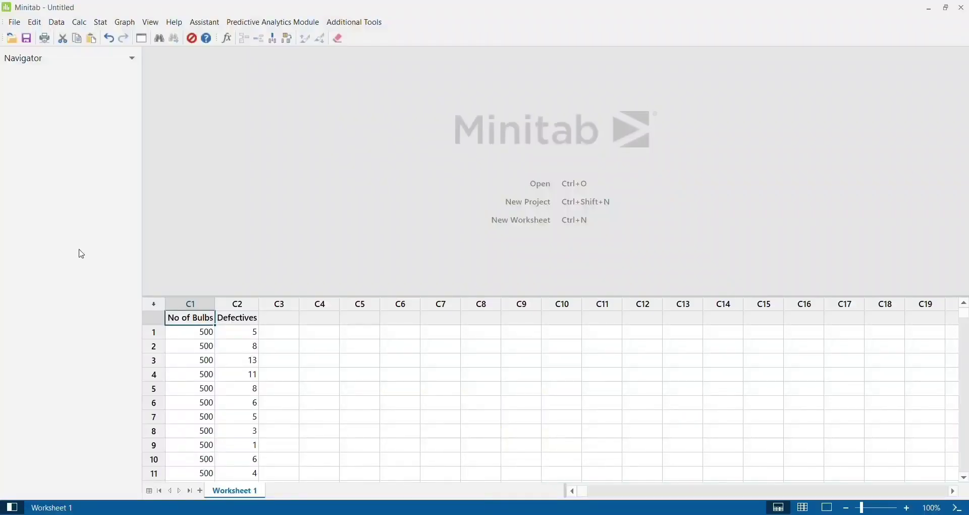
key(Right)
key(Right)
key(Right)
key(ctrl+v)
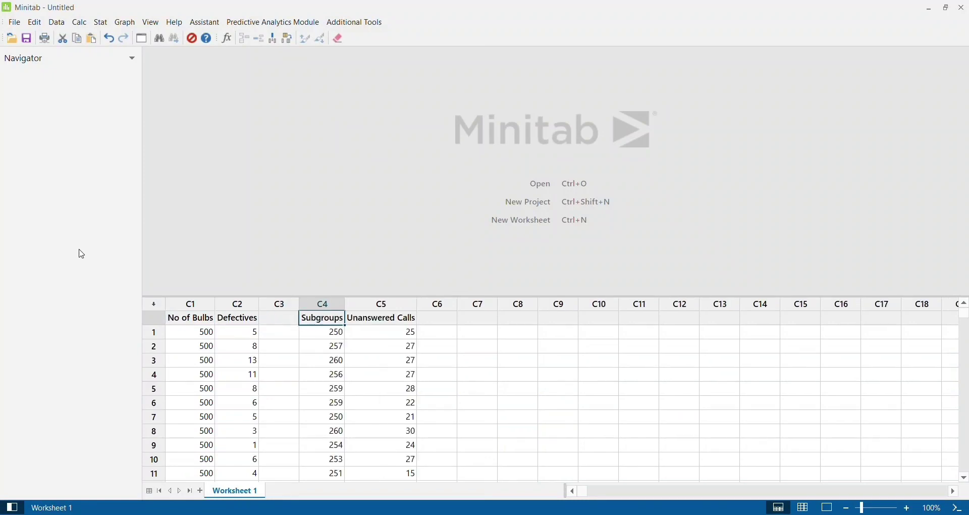
- Rename the C4 Subgroups column as Calls checked
text(Calls checked)
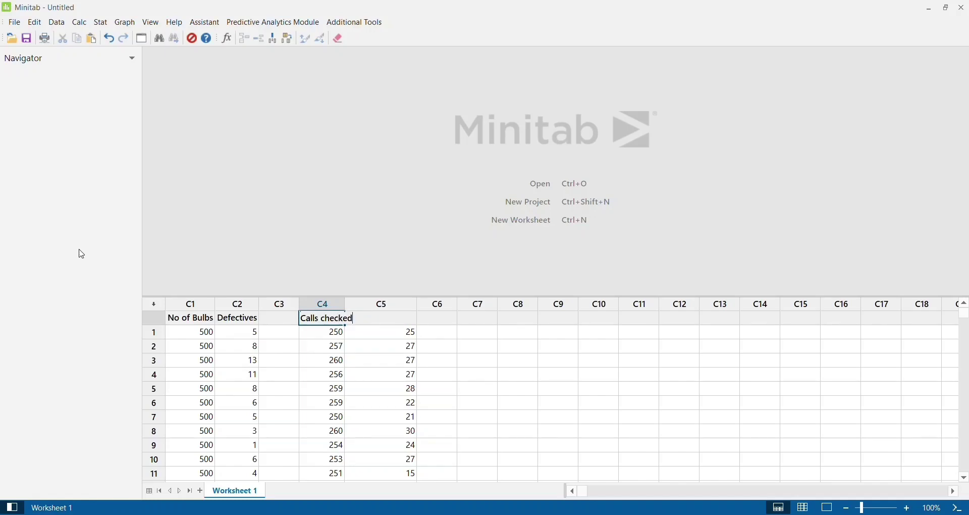
key(Return)
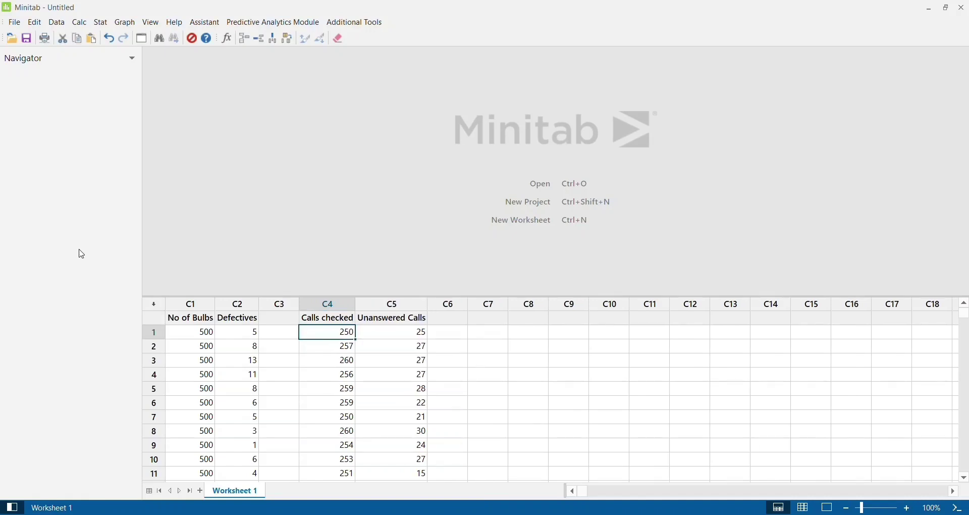
key(Up)
key(Right)
key(Left)
key(Left)
key(Left)
key(Left)
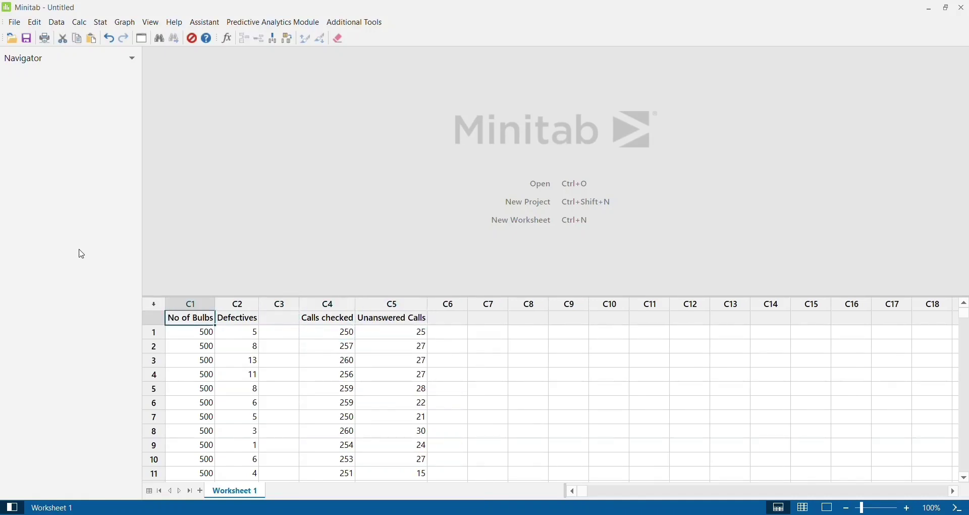
key(Right)
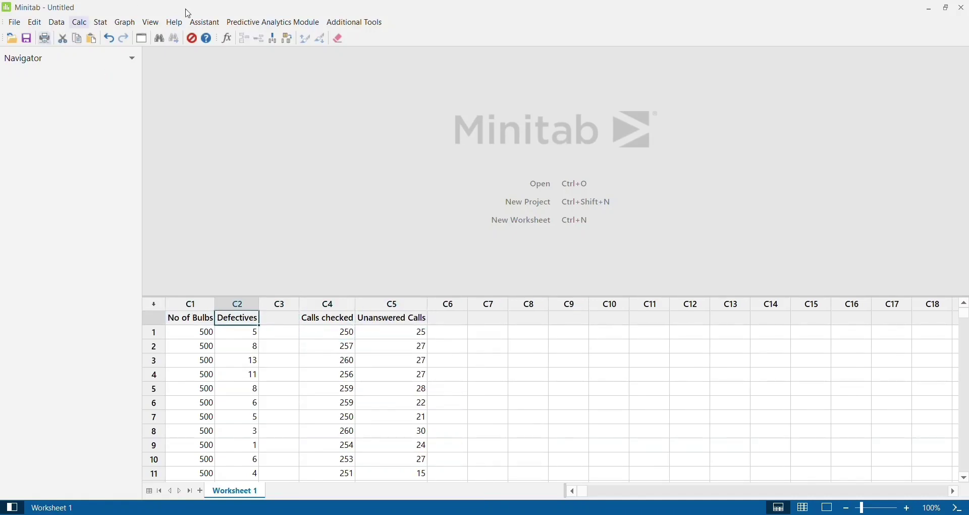
- Start a P attributes control chart with Defectives as the variable and No of Bulbs as the subgroup sizes
click(100, 22)
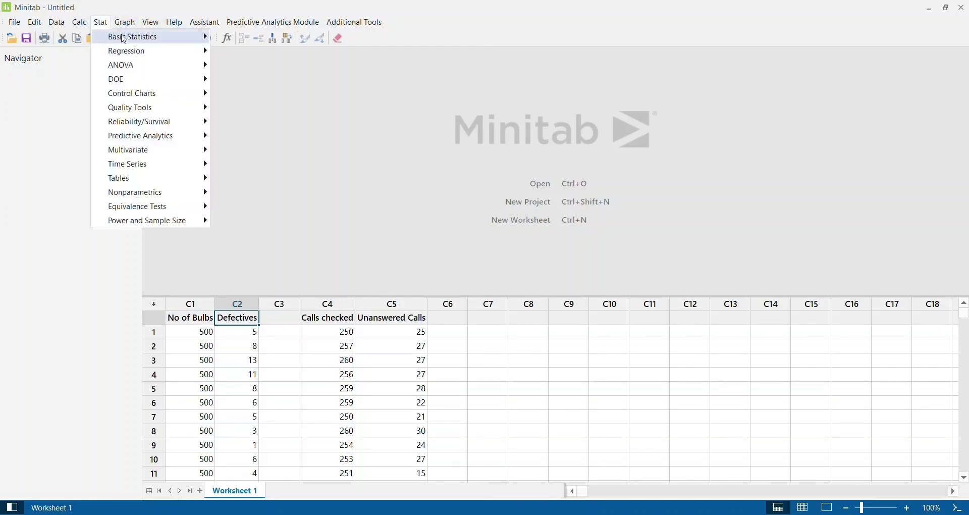
mouse_move(126, 39)
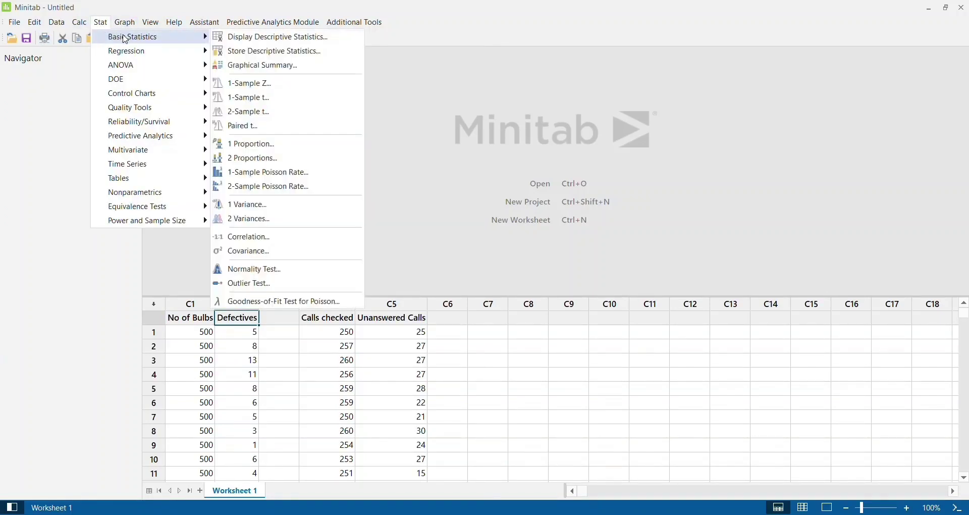
mouse_move(140, 95)
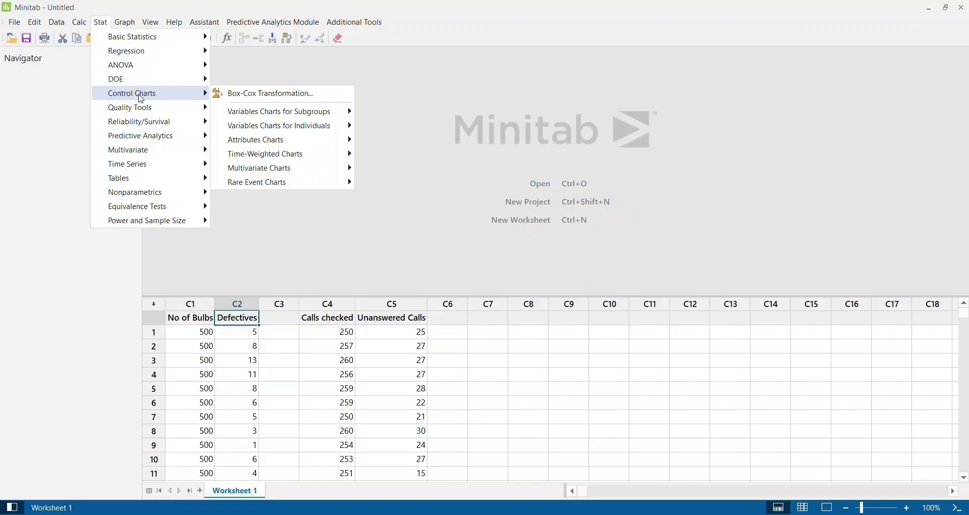
mouse_move(318, 141)
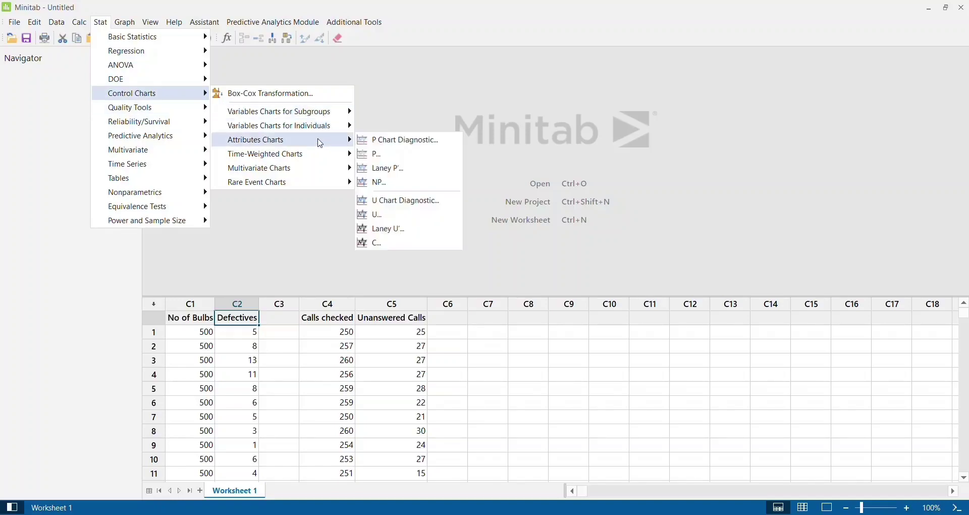
click(389, 157)
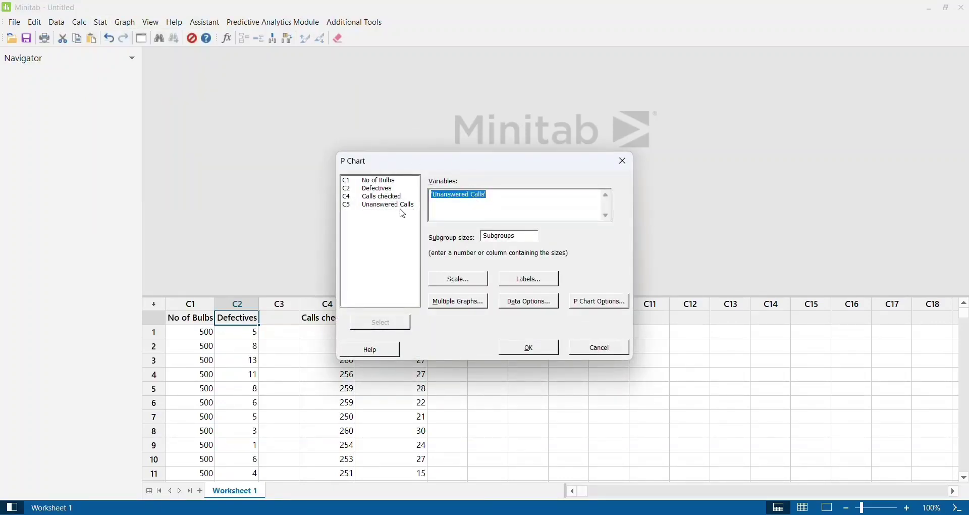
double_click(388, 190)
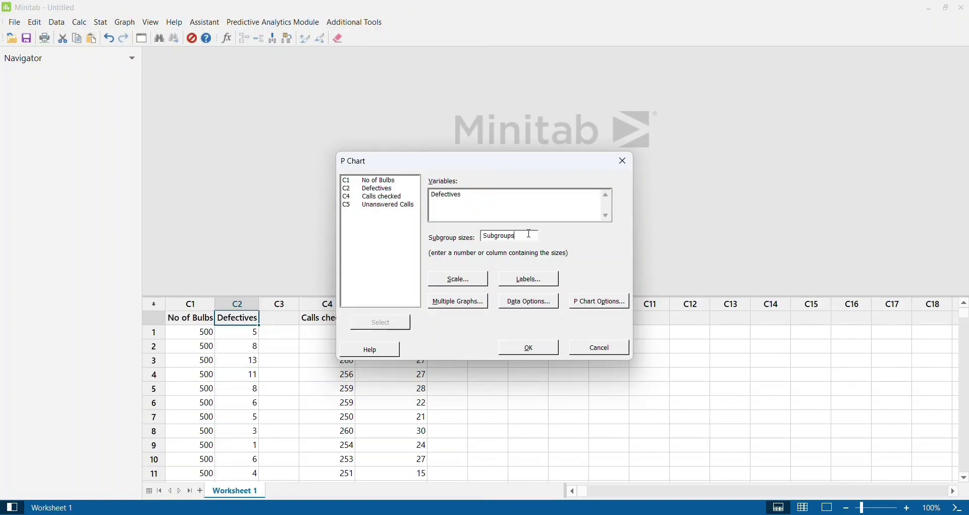
key(BackSpace)
key(BackSpace)
key(BackSpace)
key(BackSpace)
key(BackSpace)
key(BackSpace)
key(BackSpace)
double_click(393, 182)
- Enable all four special-cause tests with K values 3, 9, 6 and 14, and generate the P chart of Defectives
click(599, 302)
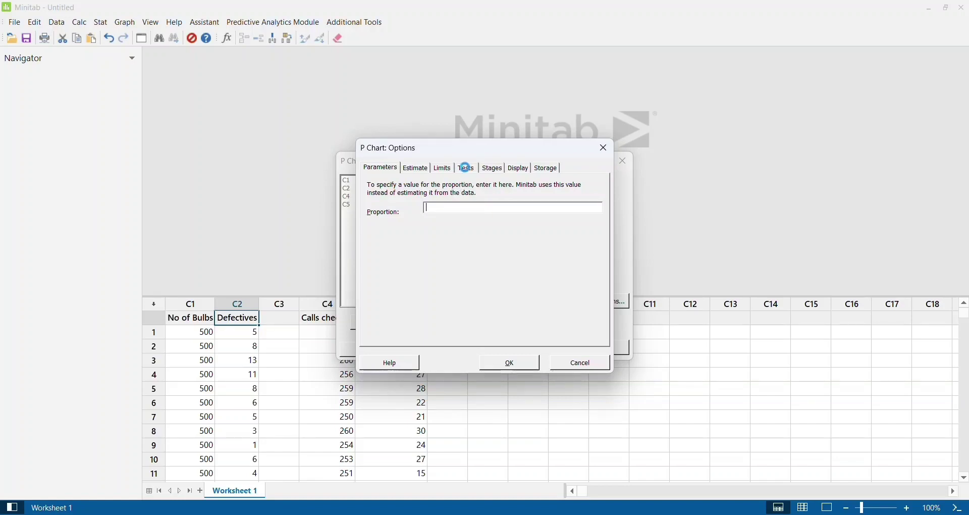
click(466, 168)
click(368, 222)
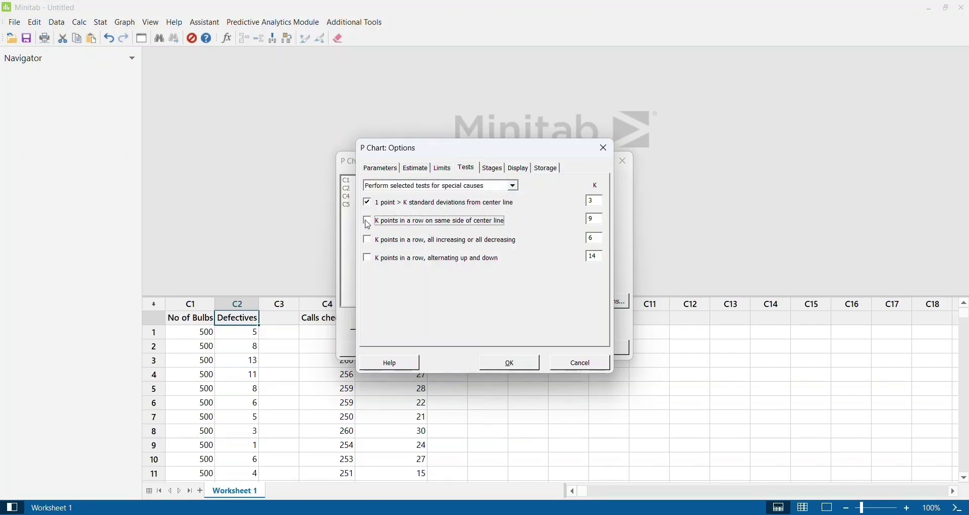
click(366, 241)
click(366, 260)
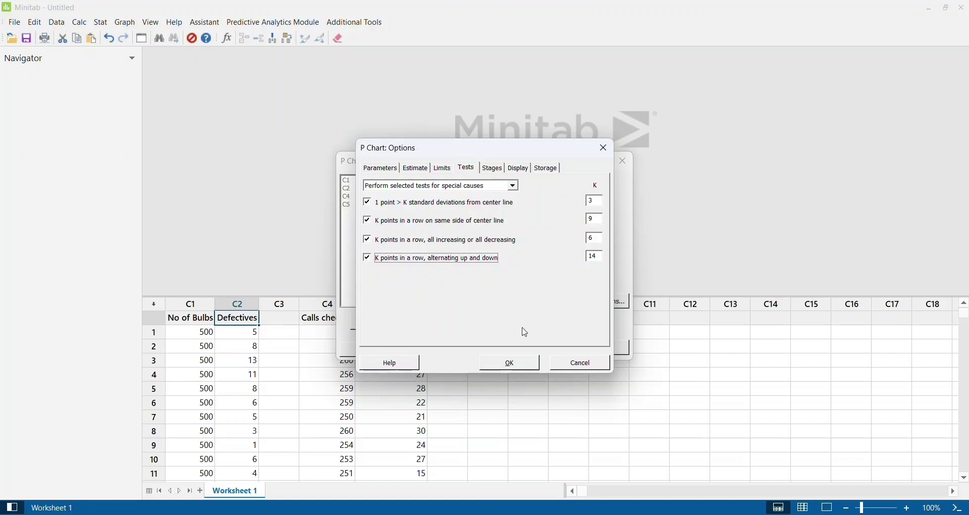
click(509, 363)
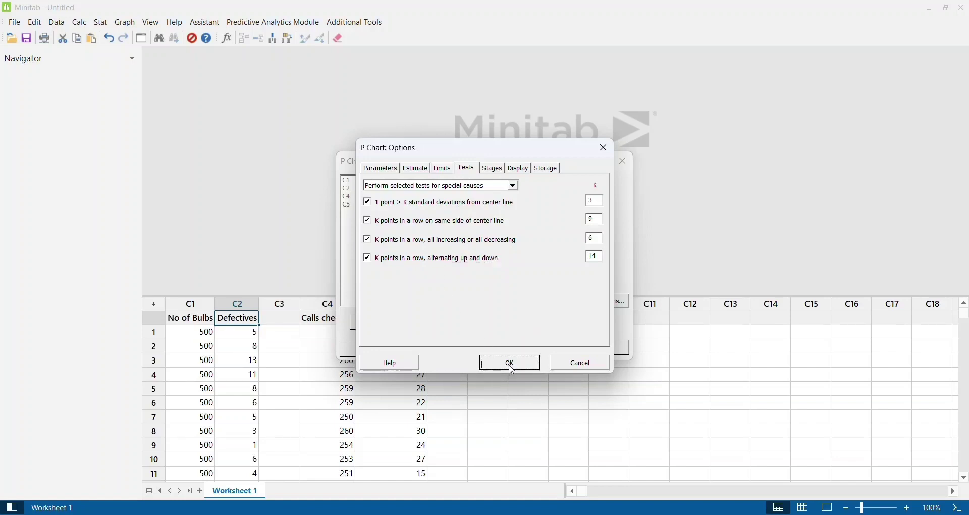
click(538, 352)
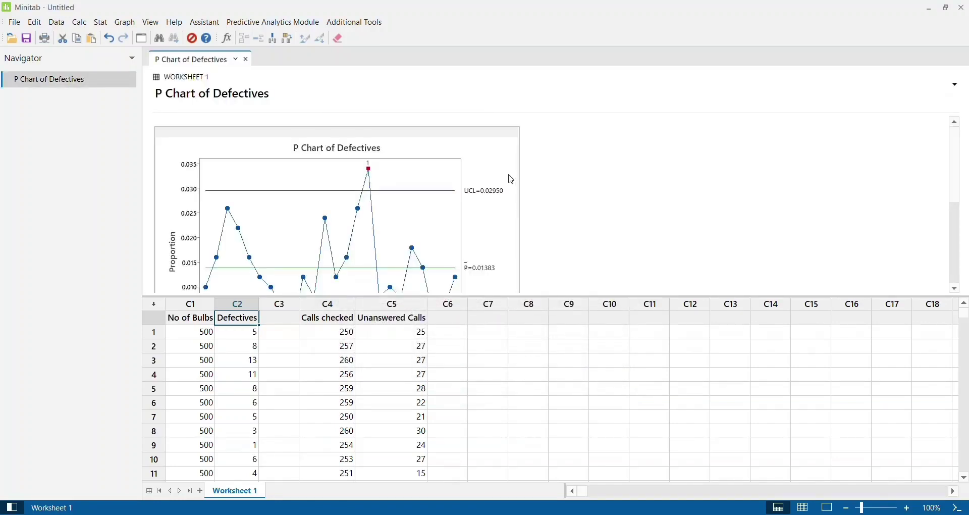
double_click(499, 218)
right_click(637, 147)
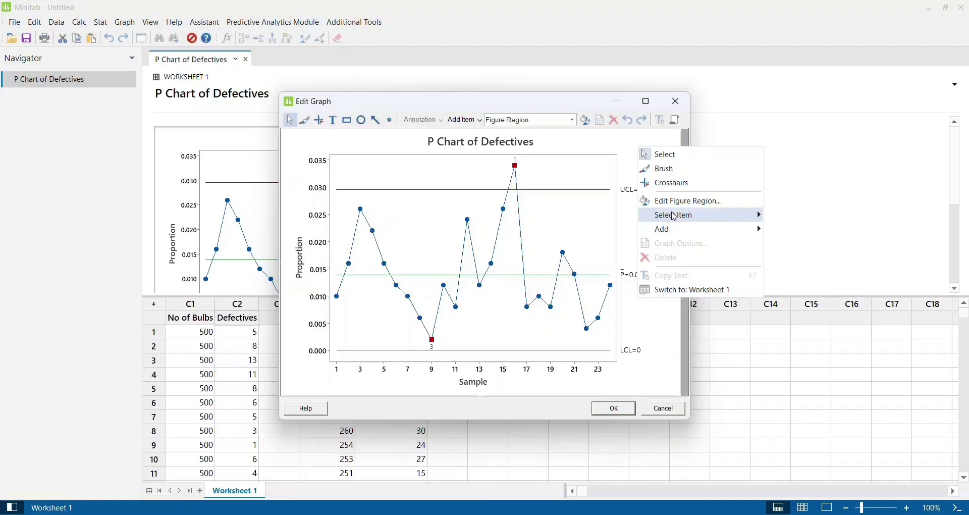
click(677, 101)
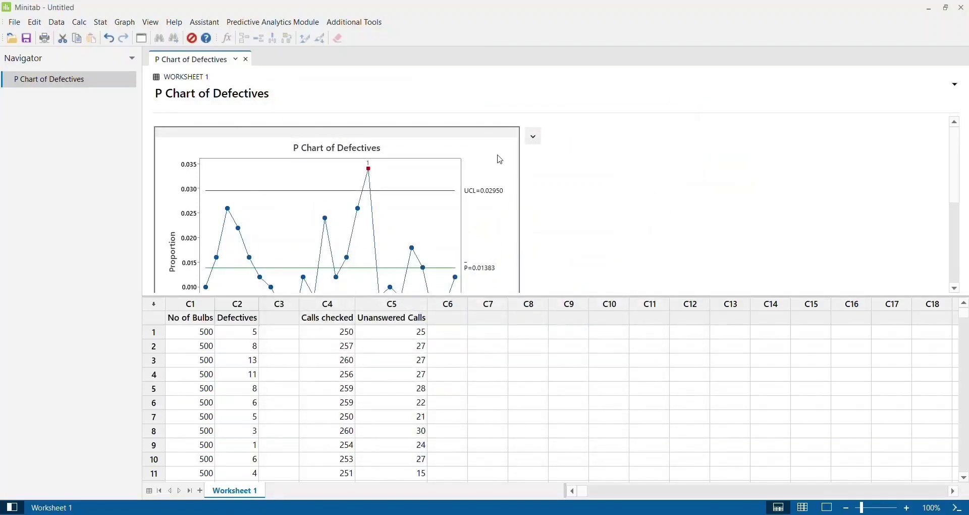
- Copy the P Chart of Defectives graph into the Excel P Chart sheet at cell AB12, beside the existing line chart
right_click(500, 160)
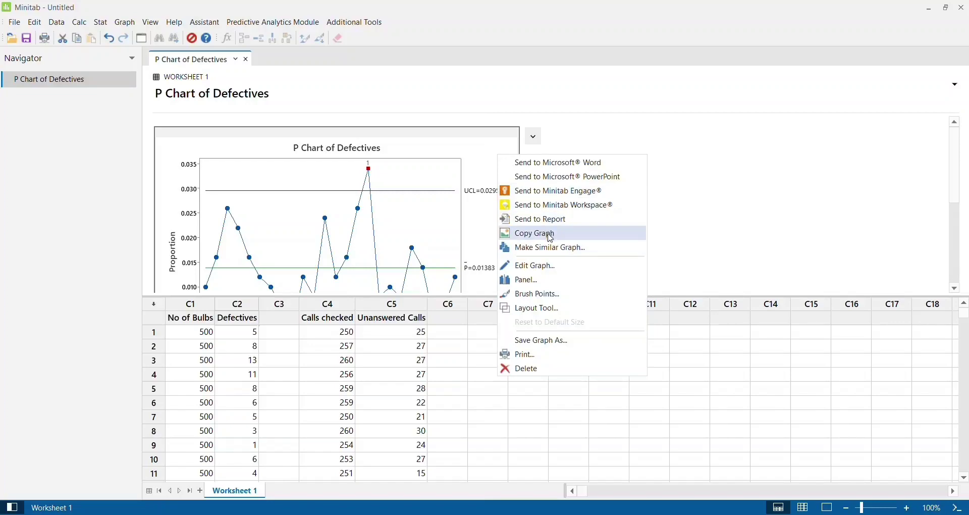
click(550, 237)
key(alt+Tab)
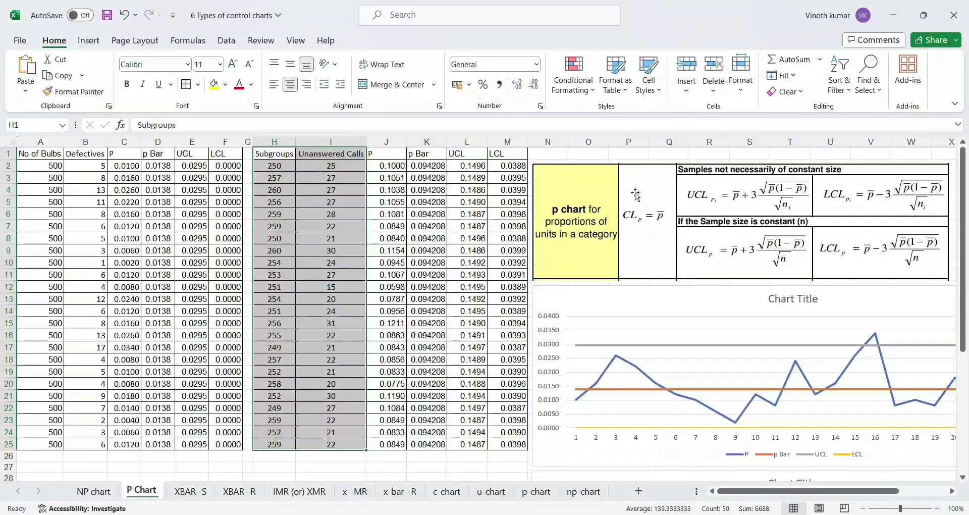
scroll(852, 293, right, 5)
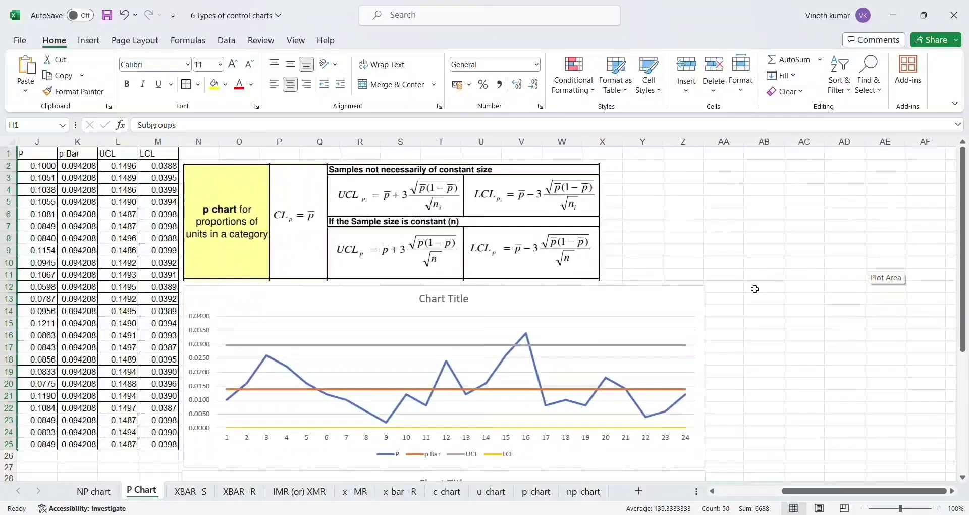
click(754, 289)
key(ctrl+v)
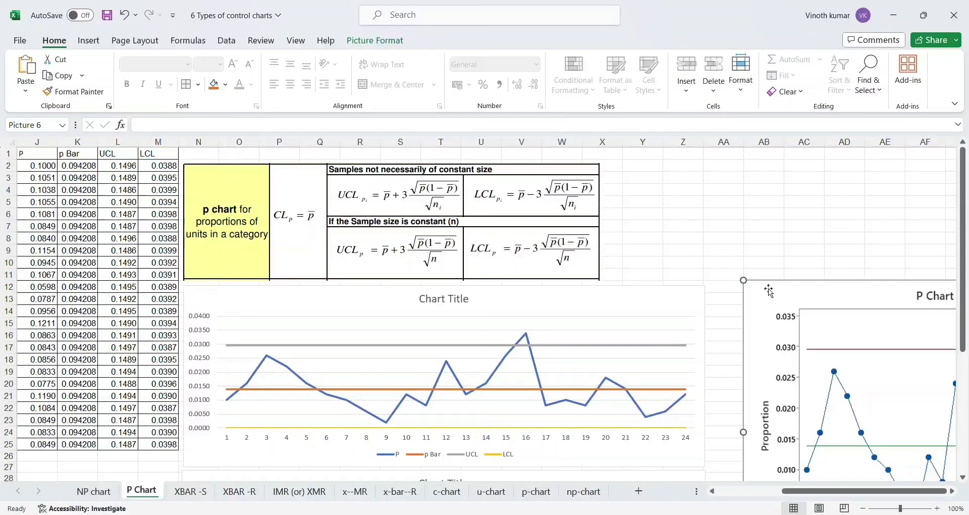
- Return to Minitab and examine the flagged points on an enlarged view of the P Chart of Defectives
key(alt+Tab)
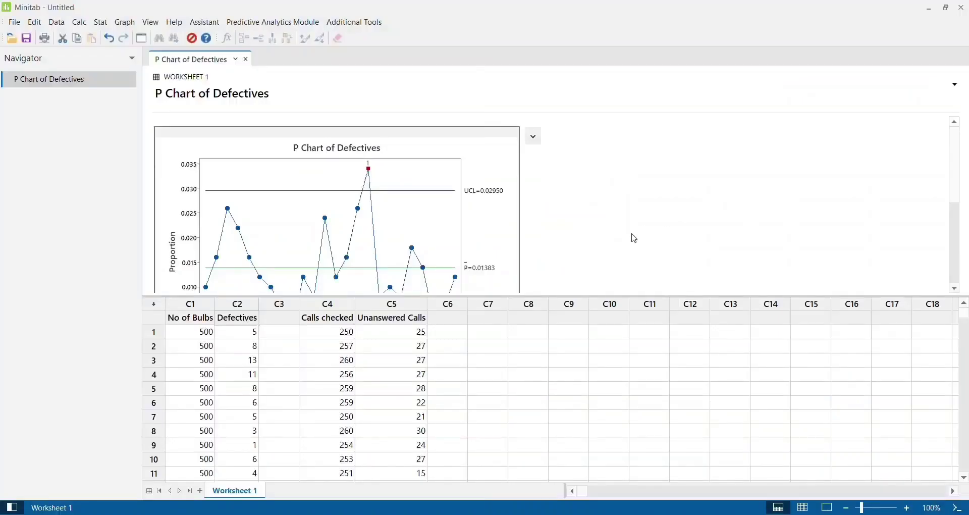
double_click(495, 158)
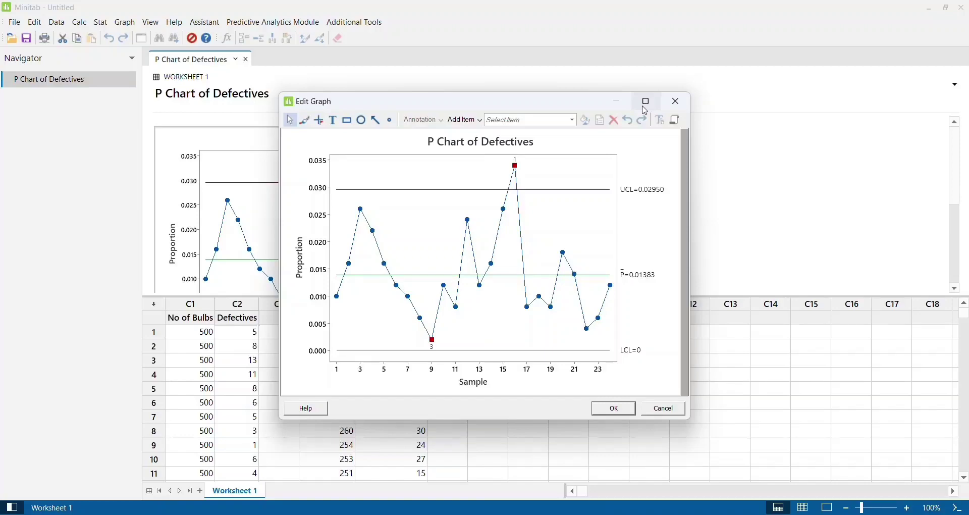
click(646, 101)
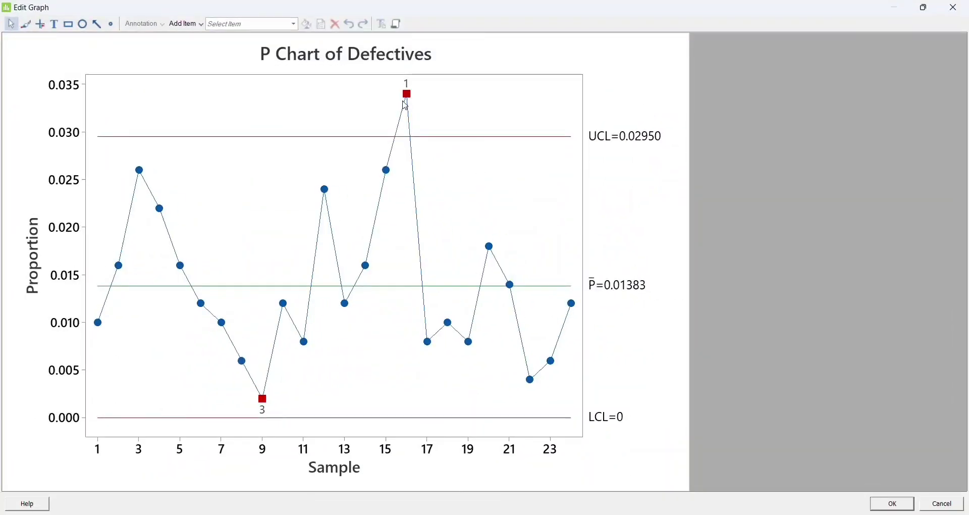
mouse_move(408, 104)
mouse_move(263, 407)
click(958, 9)
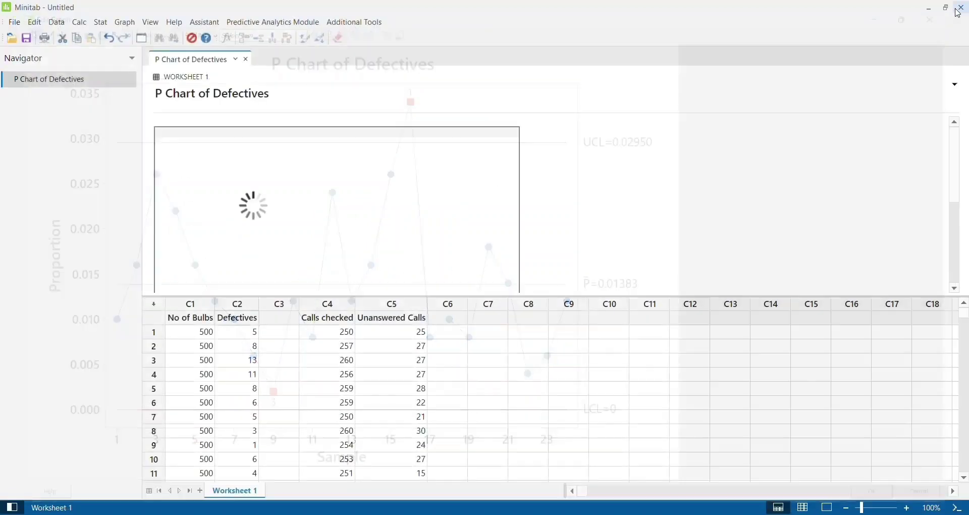
- Set up another P chart with Unanswered Calls as the variable and Calls checked as the subgroup sizes
key(ctrl+e)
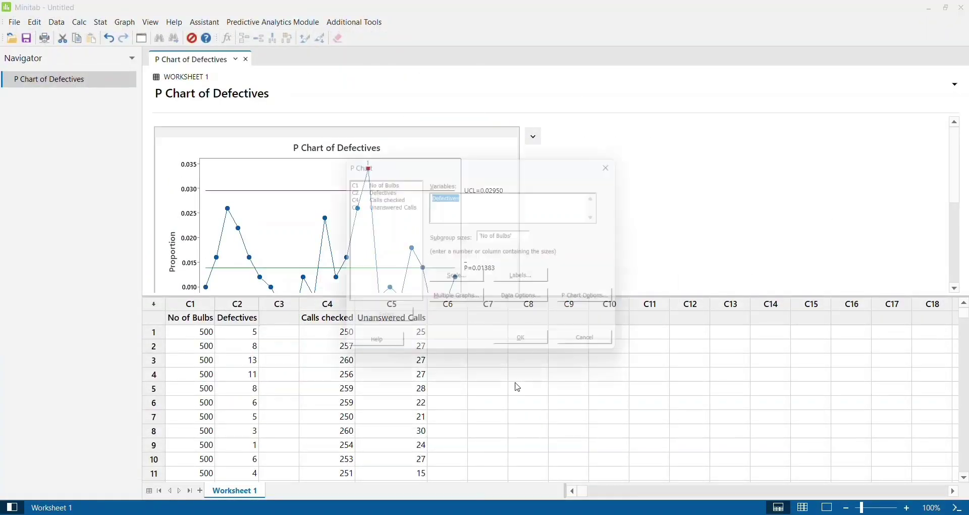
double_click(404, 205)
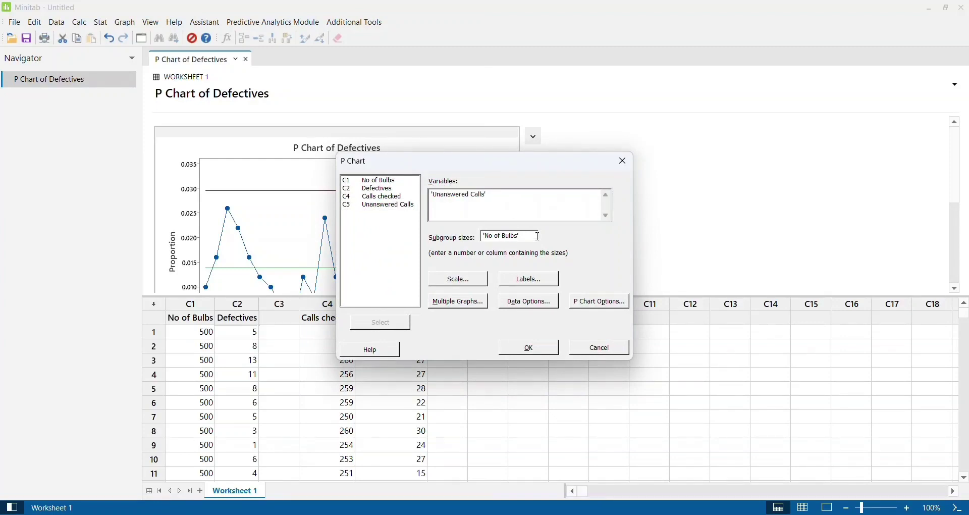
key(BackSpace)
key(BackSpace)
key(BackSpace)
key(BackSpace)
key(BackSpace)
key(BackSpace)
key(BackSpace)
double_click(404, 196)
- Check that all four special-cause tests are selected and generate the P chart of Unanswered Calls
click(595, 302)
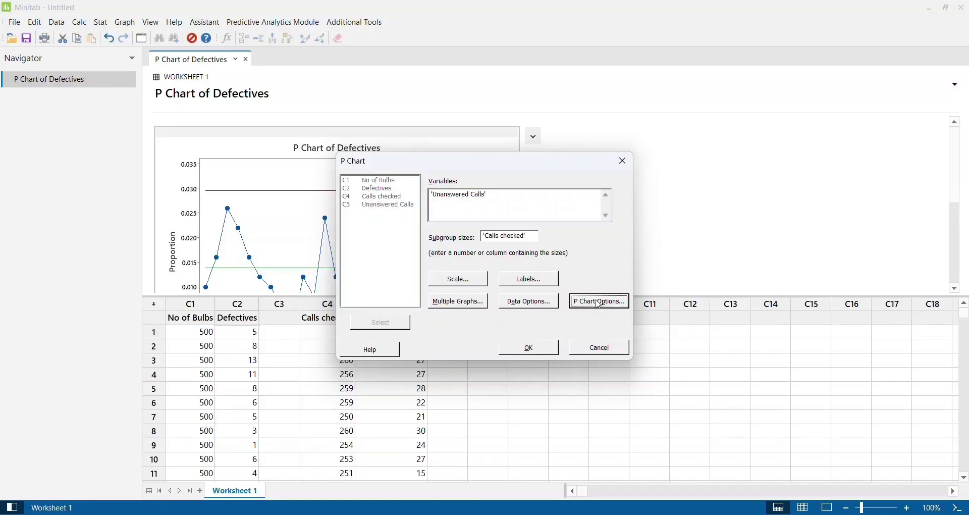
click(467, 168)
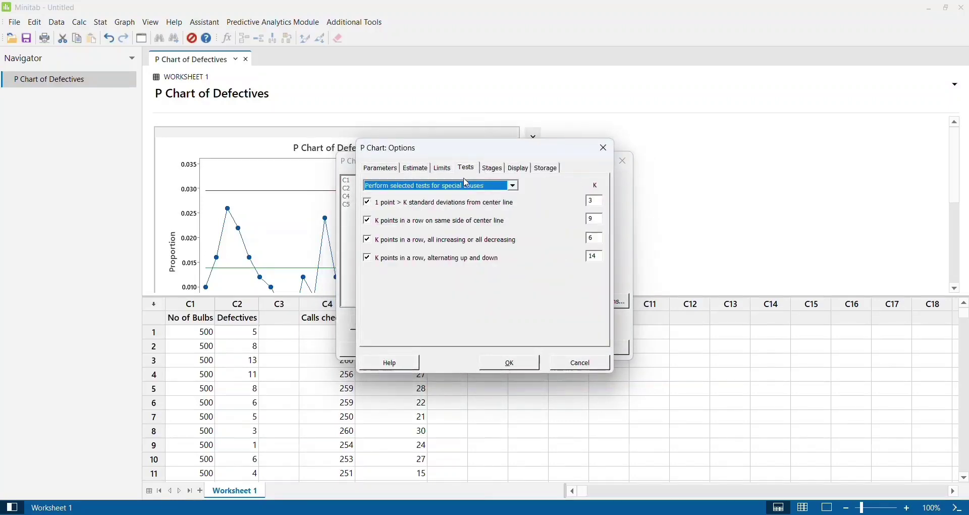
click(512, 365)
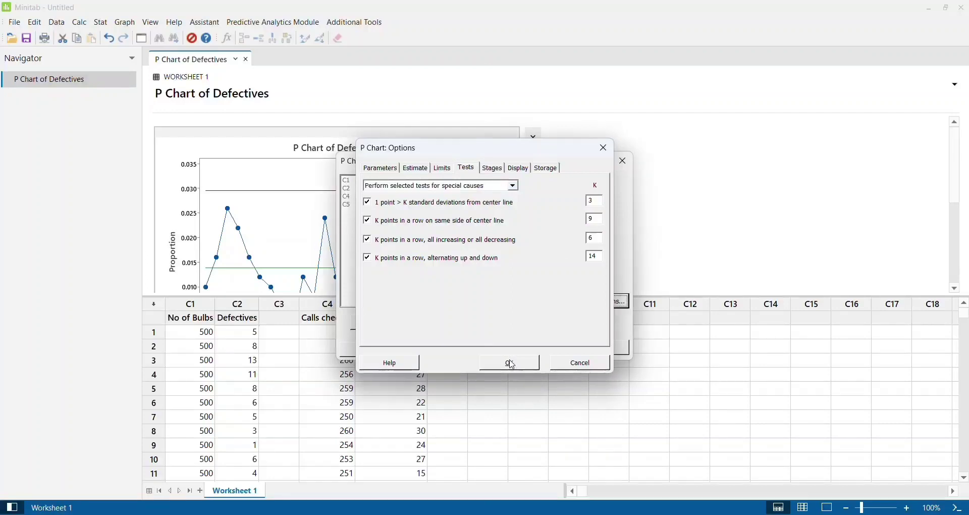
click(535, 349)
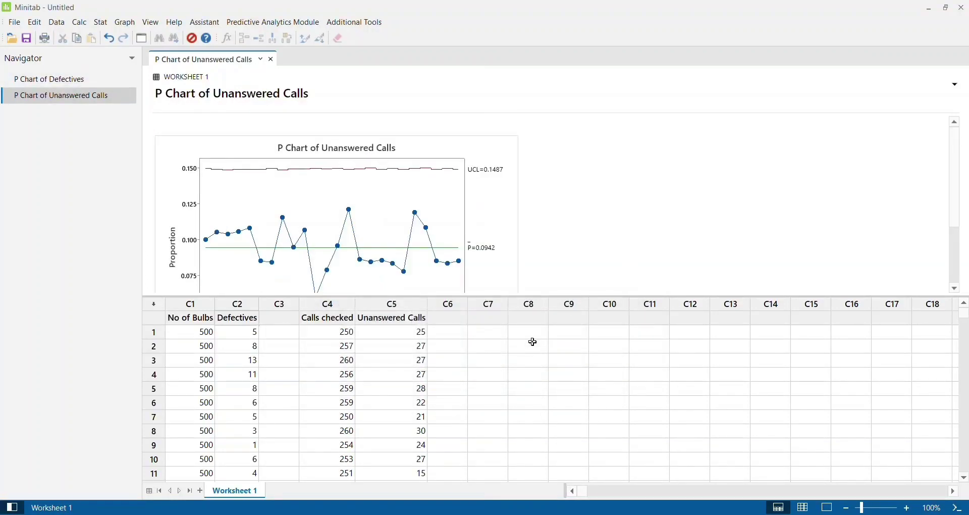
- Examine the control limits and plotted proportions on an enlarged view of the P Chart of Unanswered Calls
double_click(513, 159)
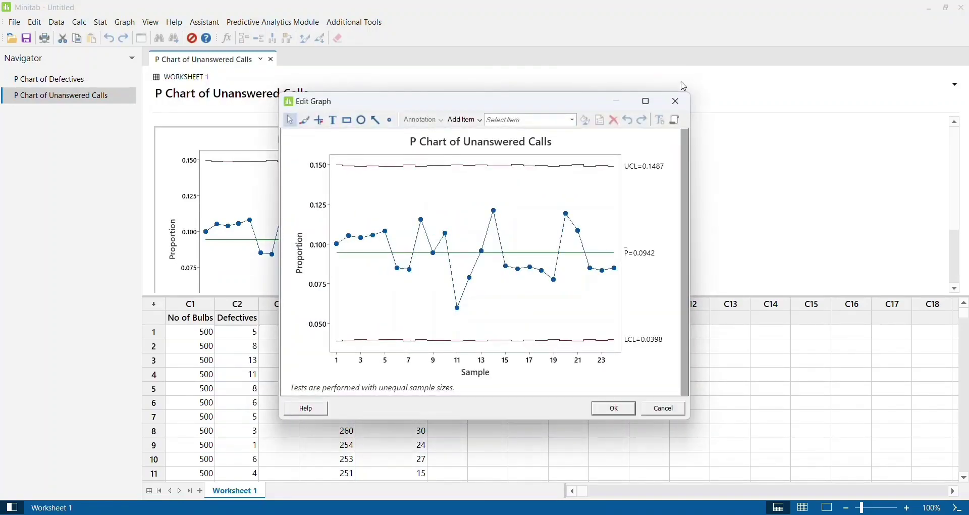
click(651, 103)
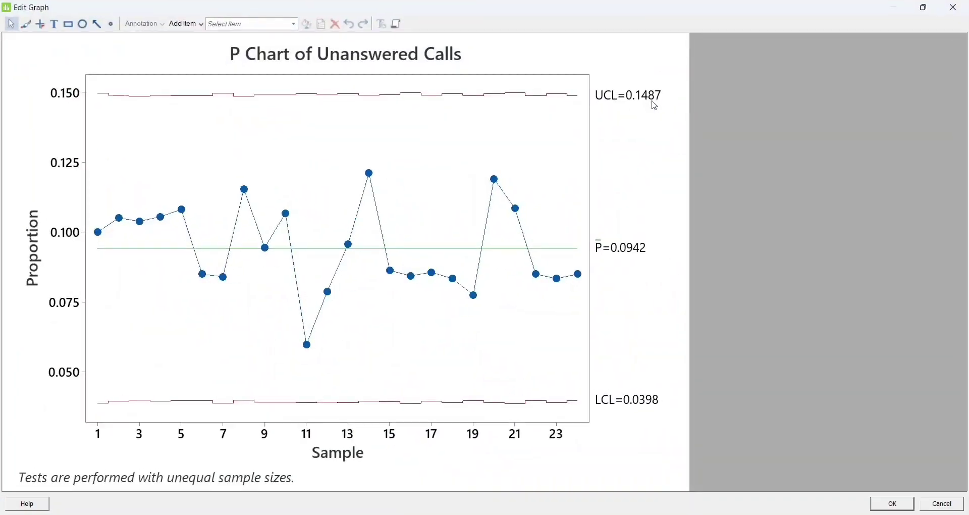